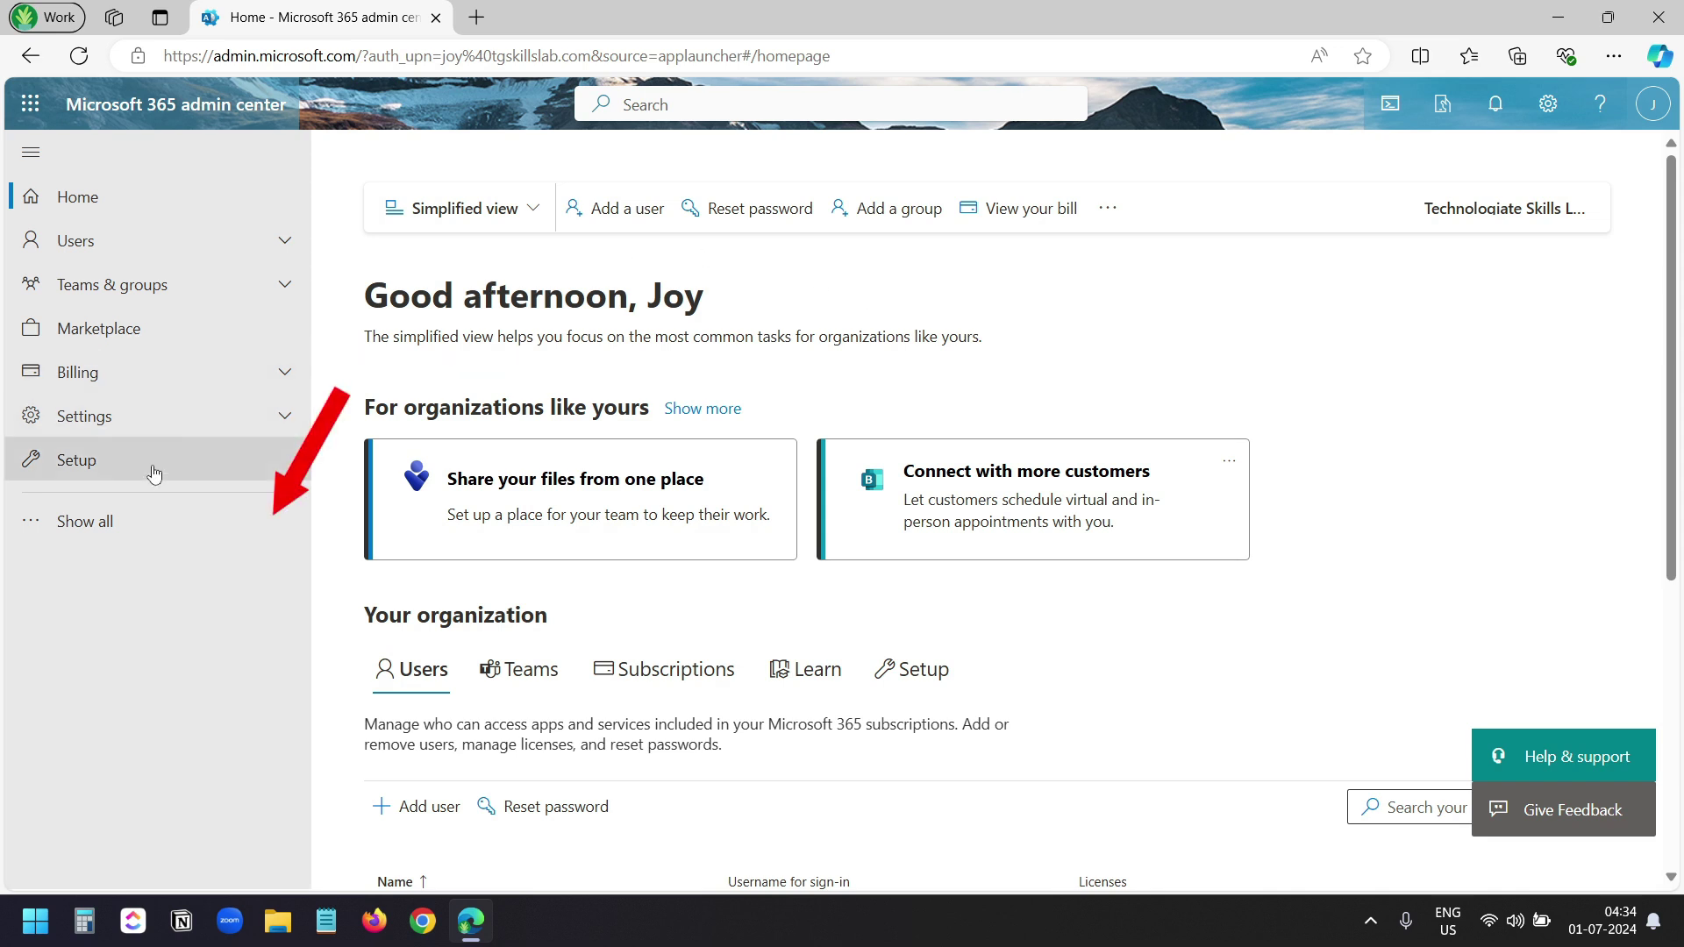
Expand the full admin center navigation and scroll down to the Admin centers list, including Security.
click(112, 523)
scroll(137, 507, down, 2)
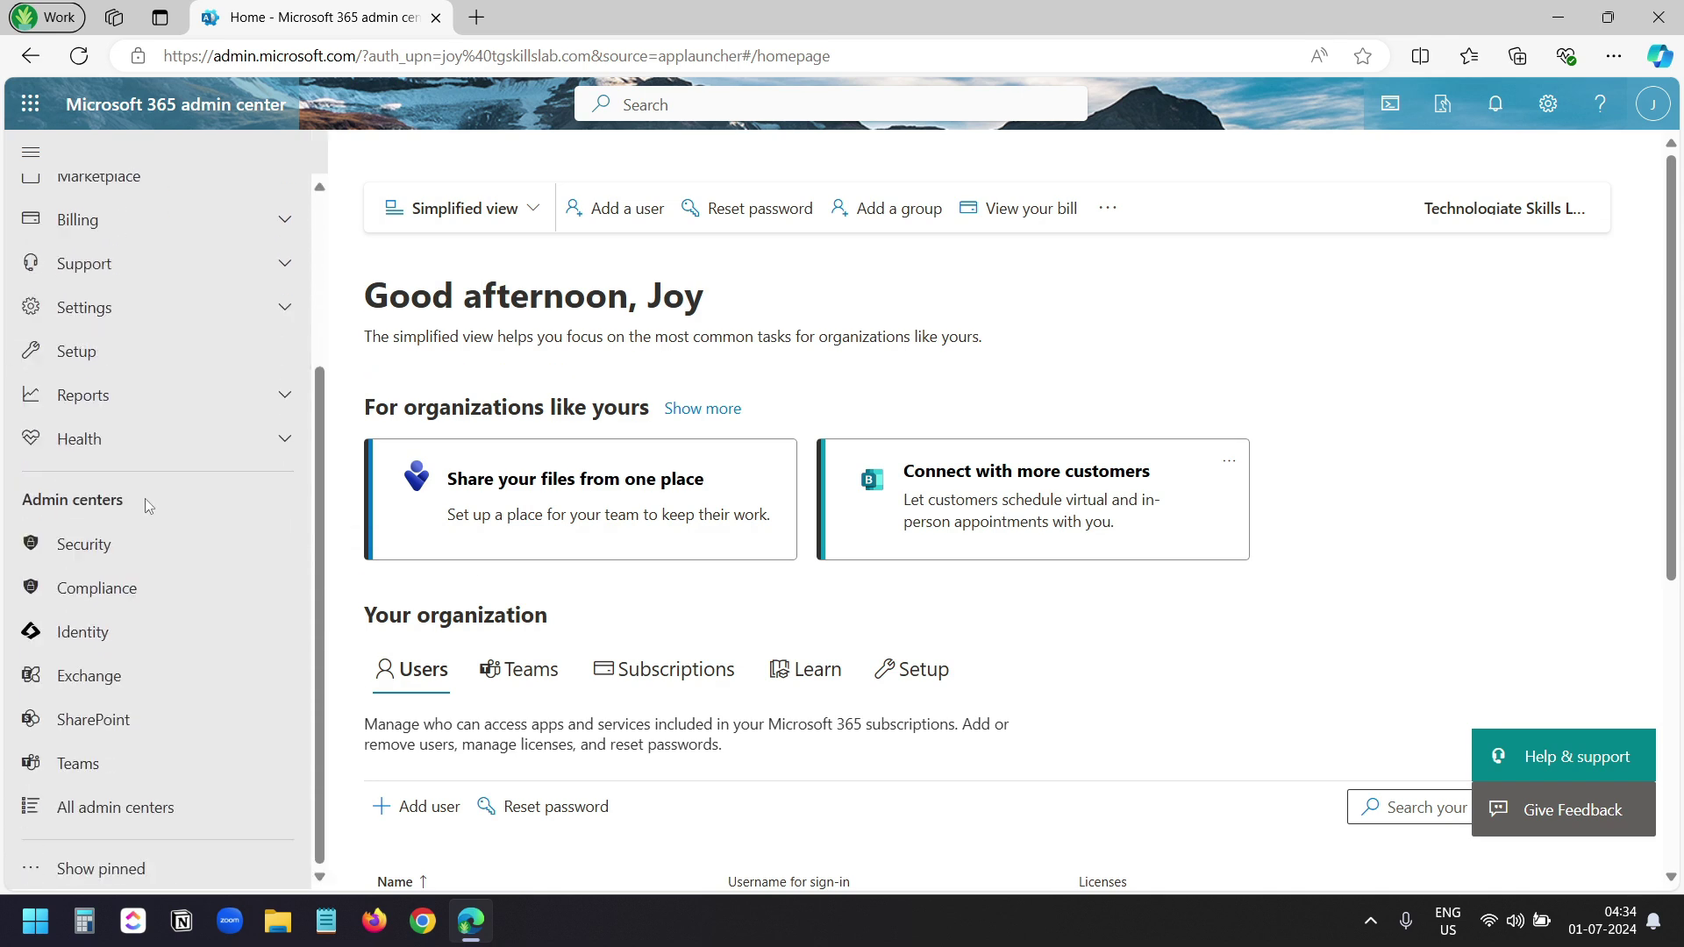
Go from the Security admin center through Email & collaboration > Policies & rules > Threat policies to Email authentication settings.
click(97, 546)
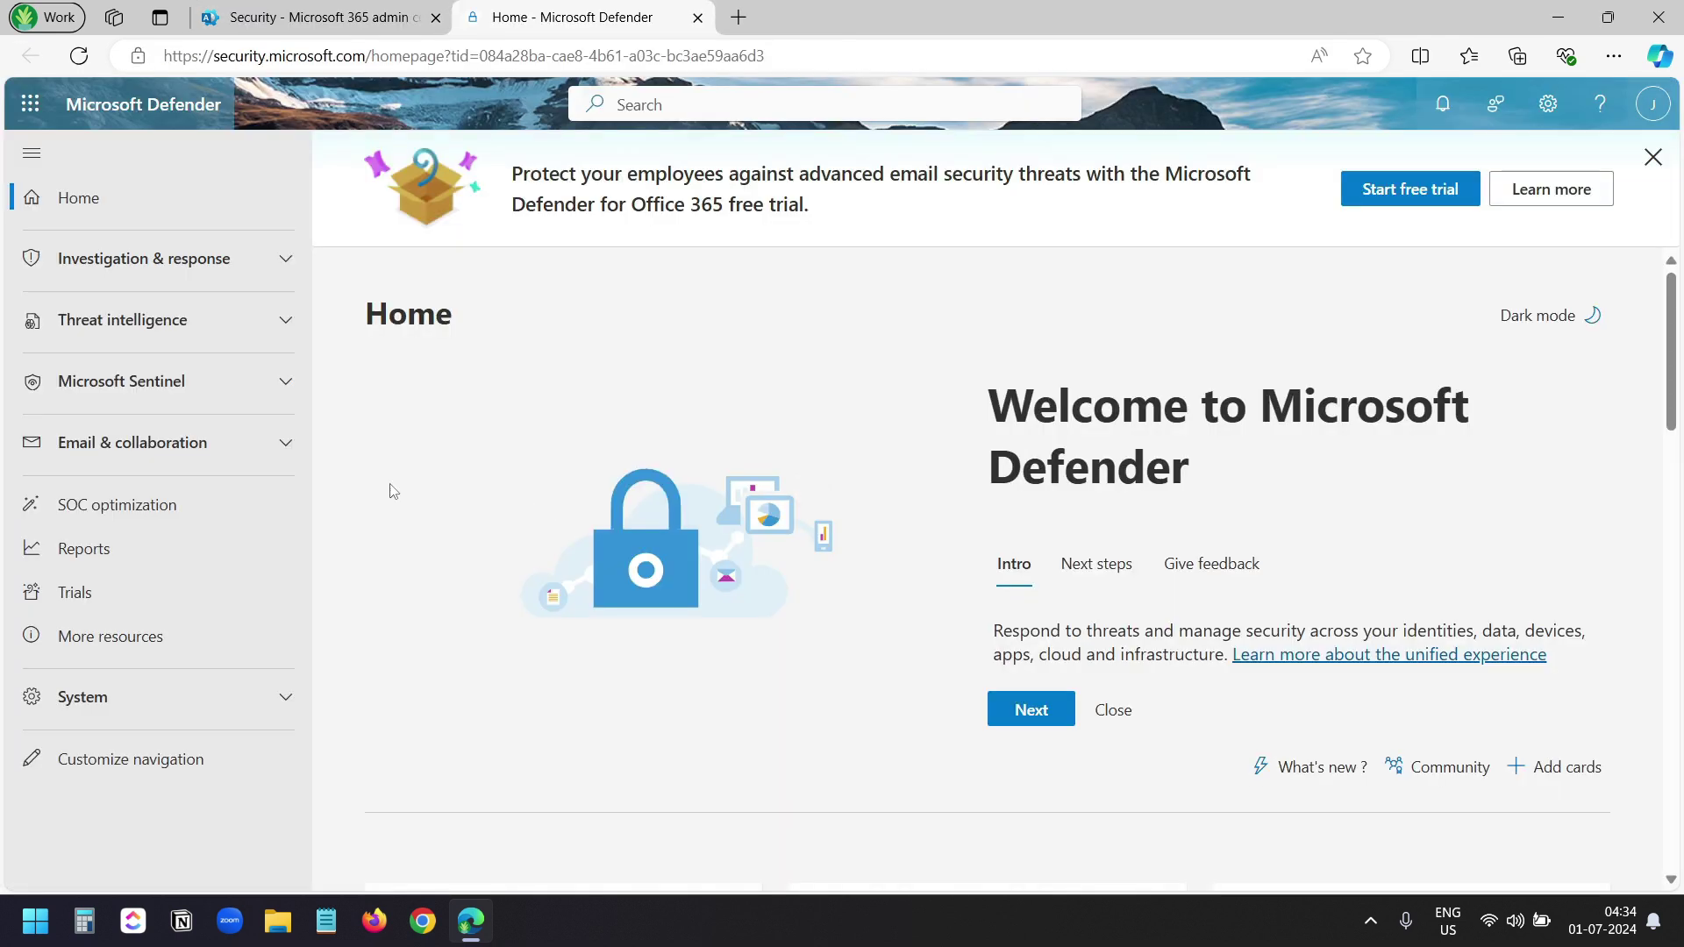
click(286, 453)
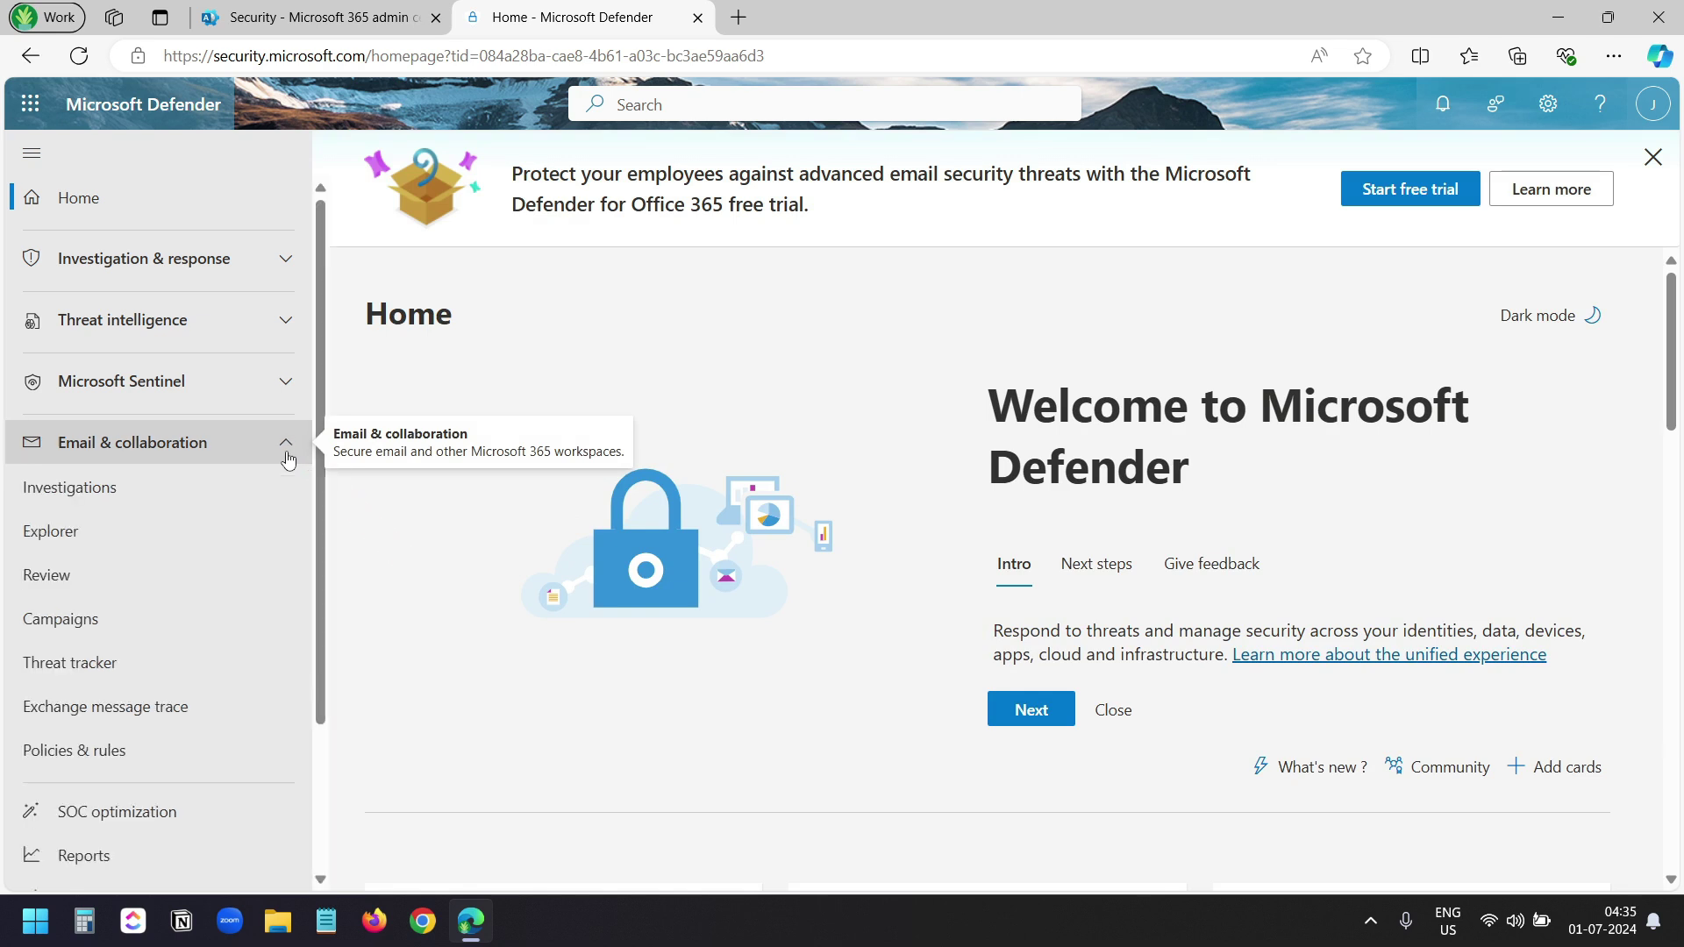
click(125, 751)
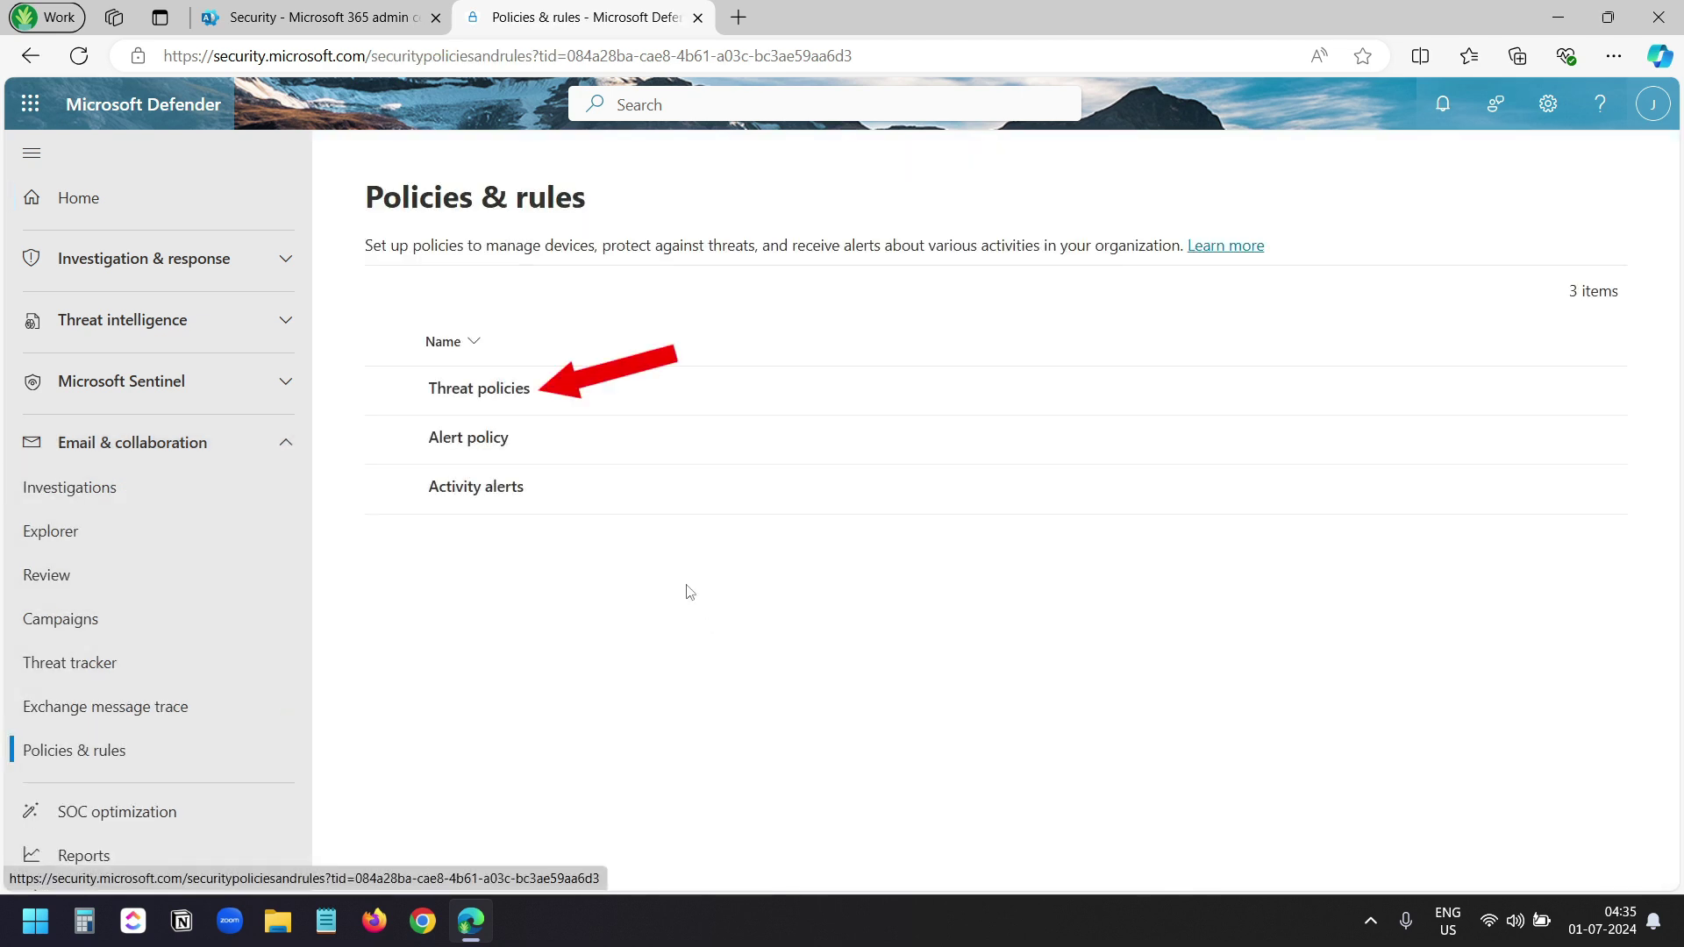
click(526, 390)
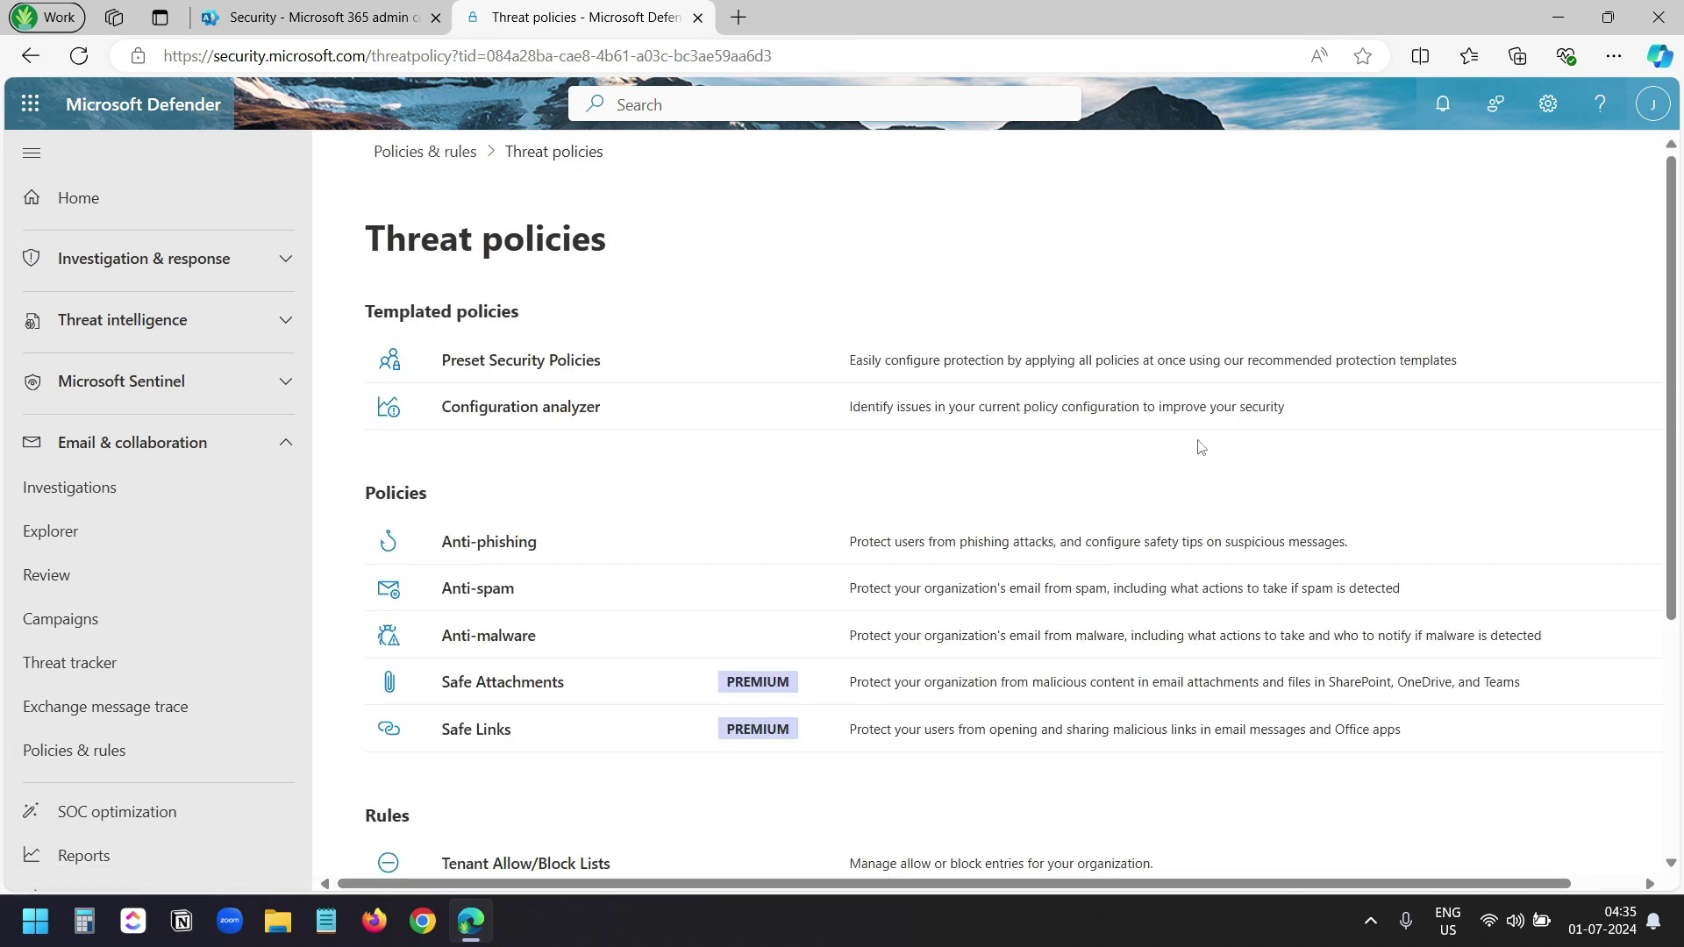
scroll(1020, 473, down, 3)
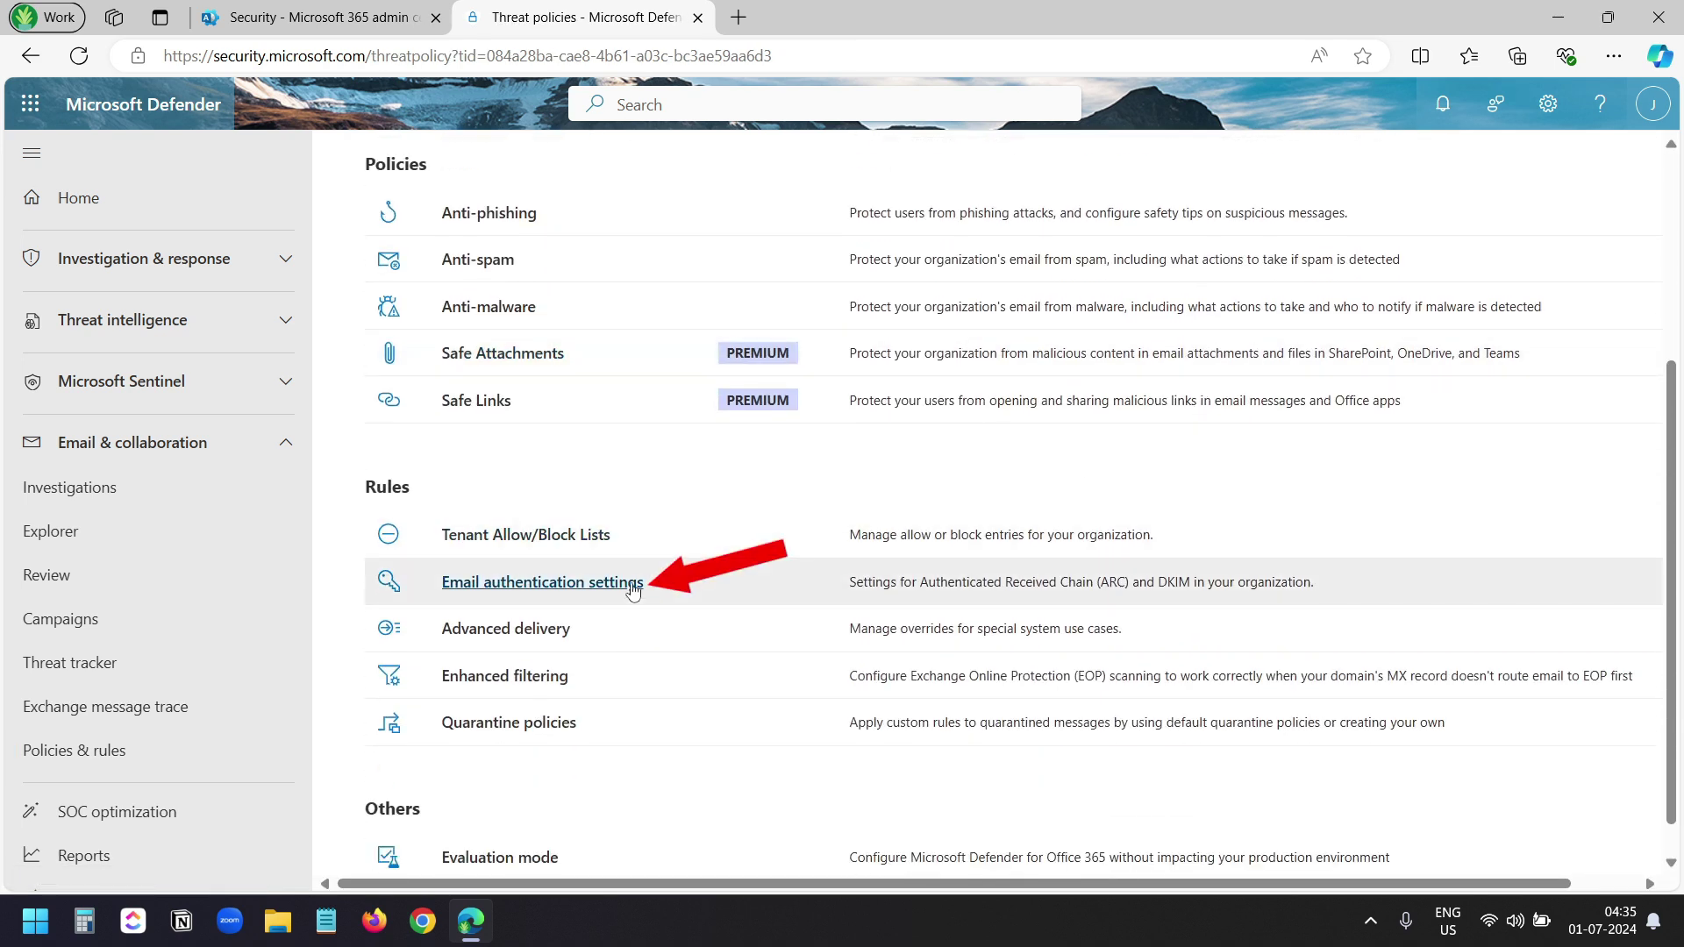
click(612, 593)
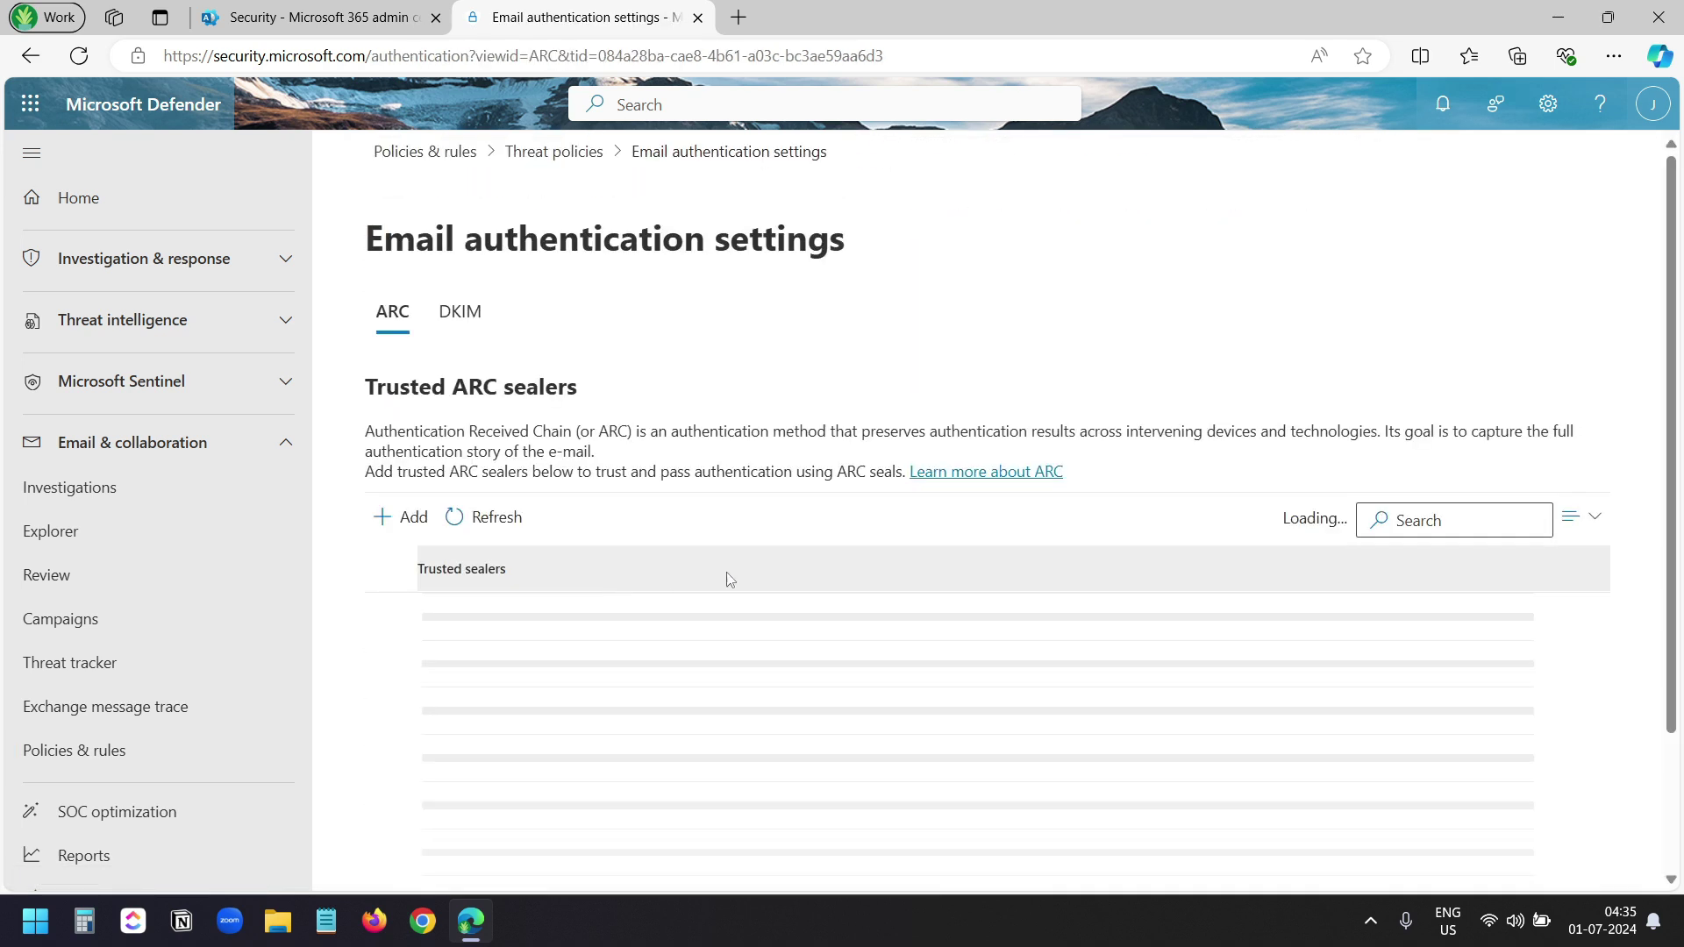
On the DKIM tab, open tgskillslab.com and attempt to enable DKIM signing, getting the CNAME error.
click(469, 323)
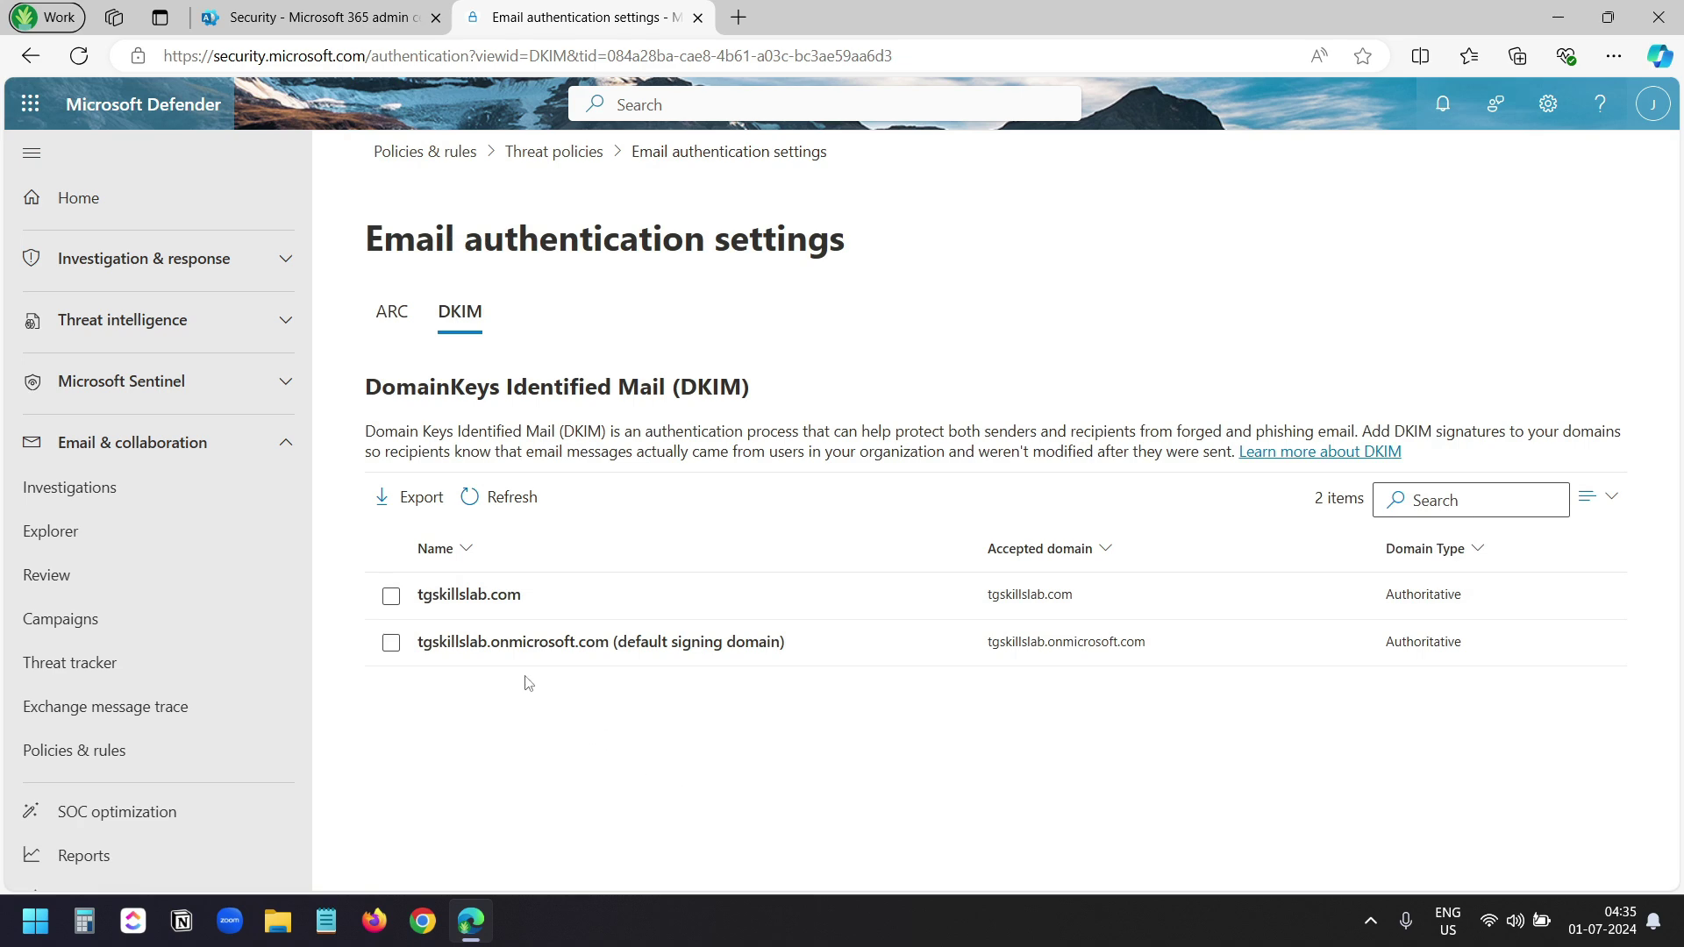
click(470, 596)
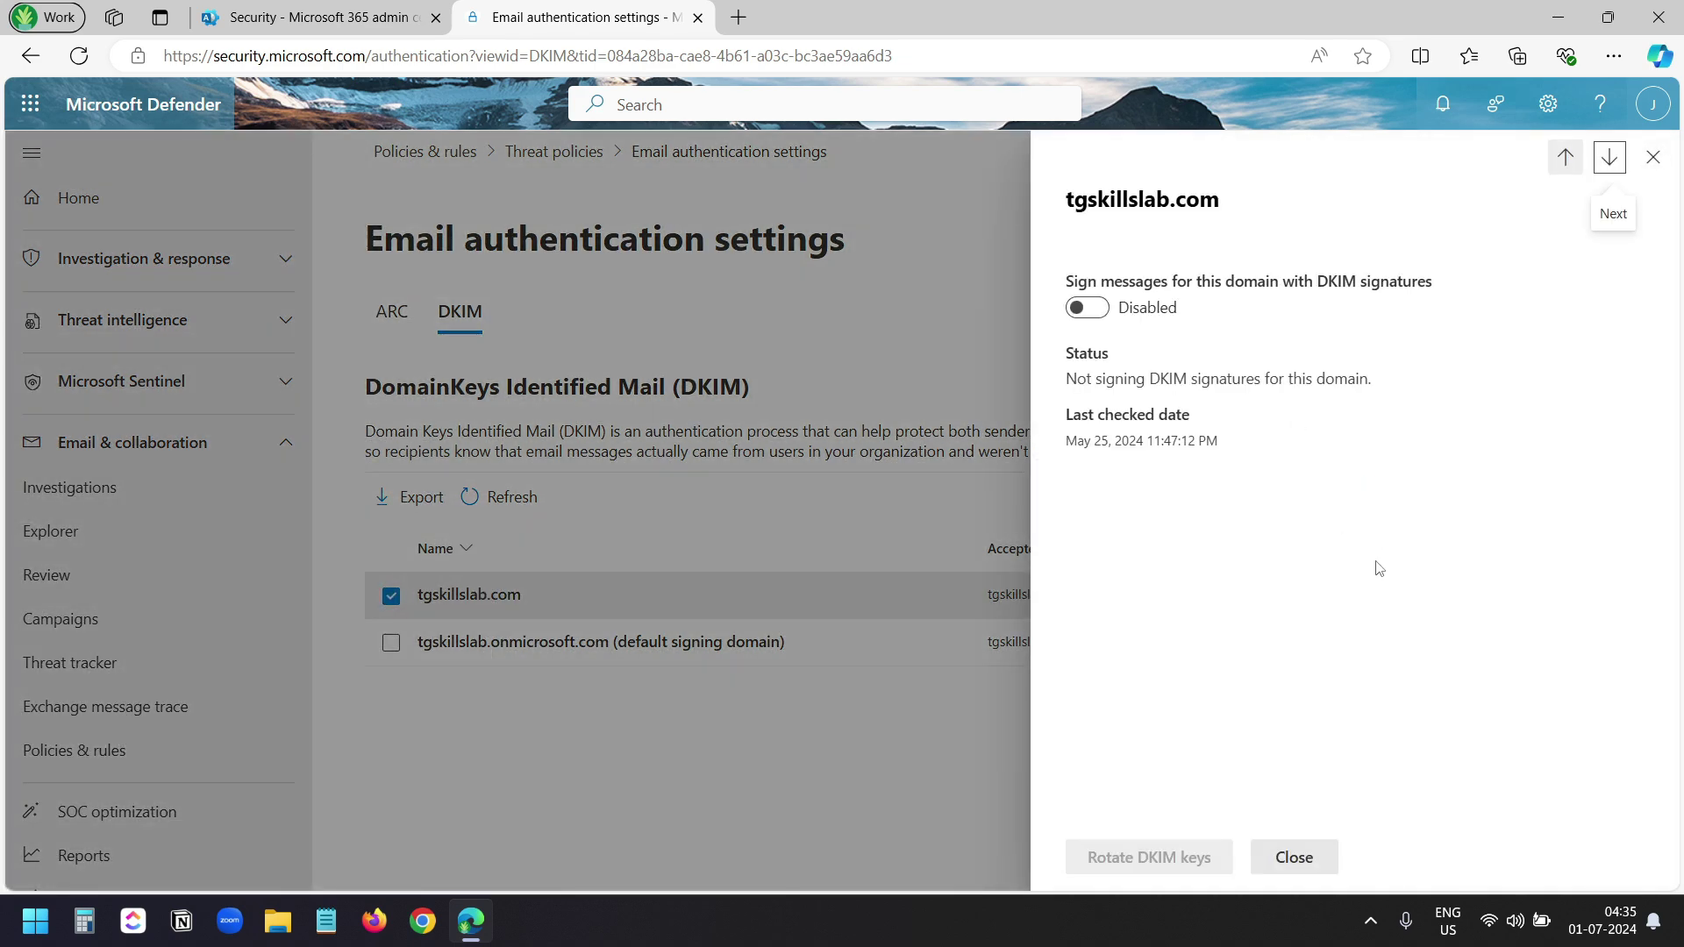
click(1092, 309)
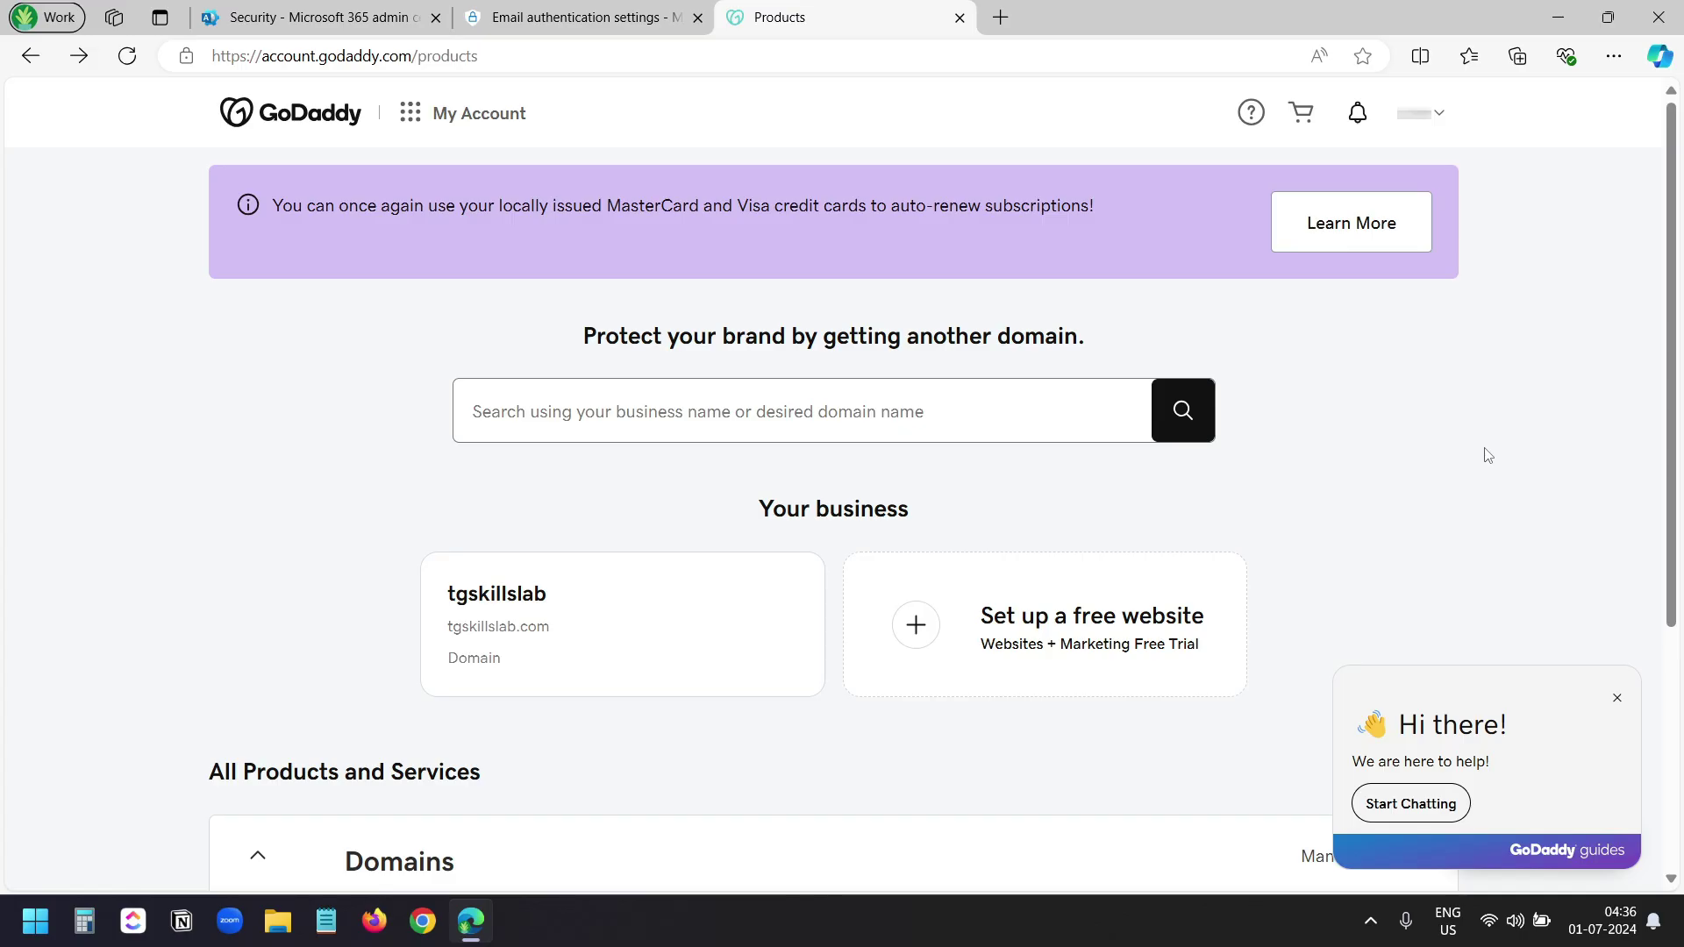
Start a new CNAME record in GoDaddy DNS management for tgskillslab.com.
scroll(1457, 457, down, 3)
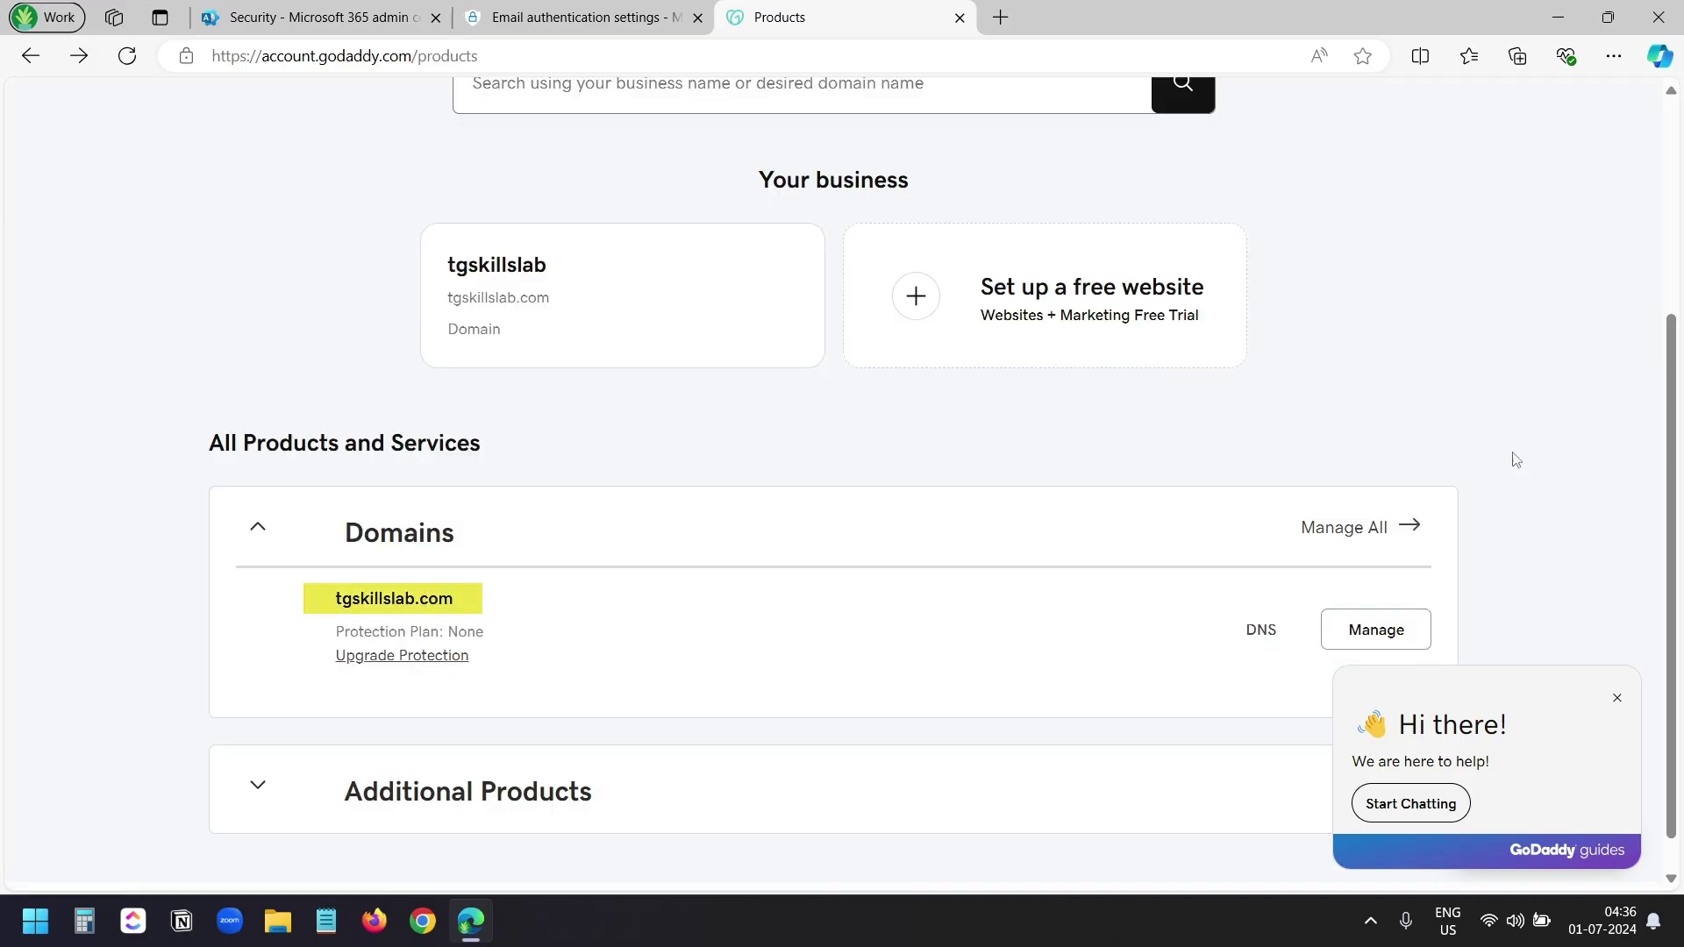
click(1262, 630)
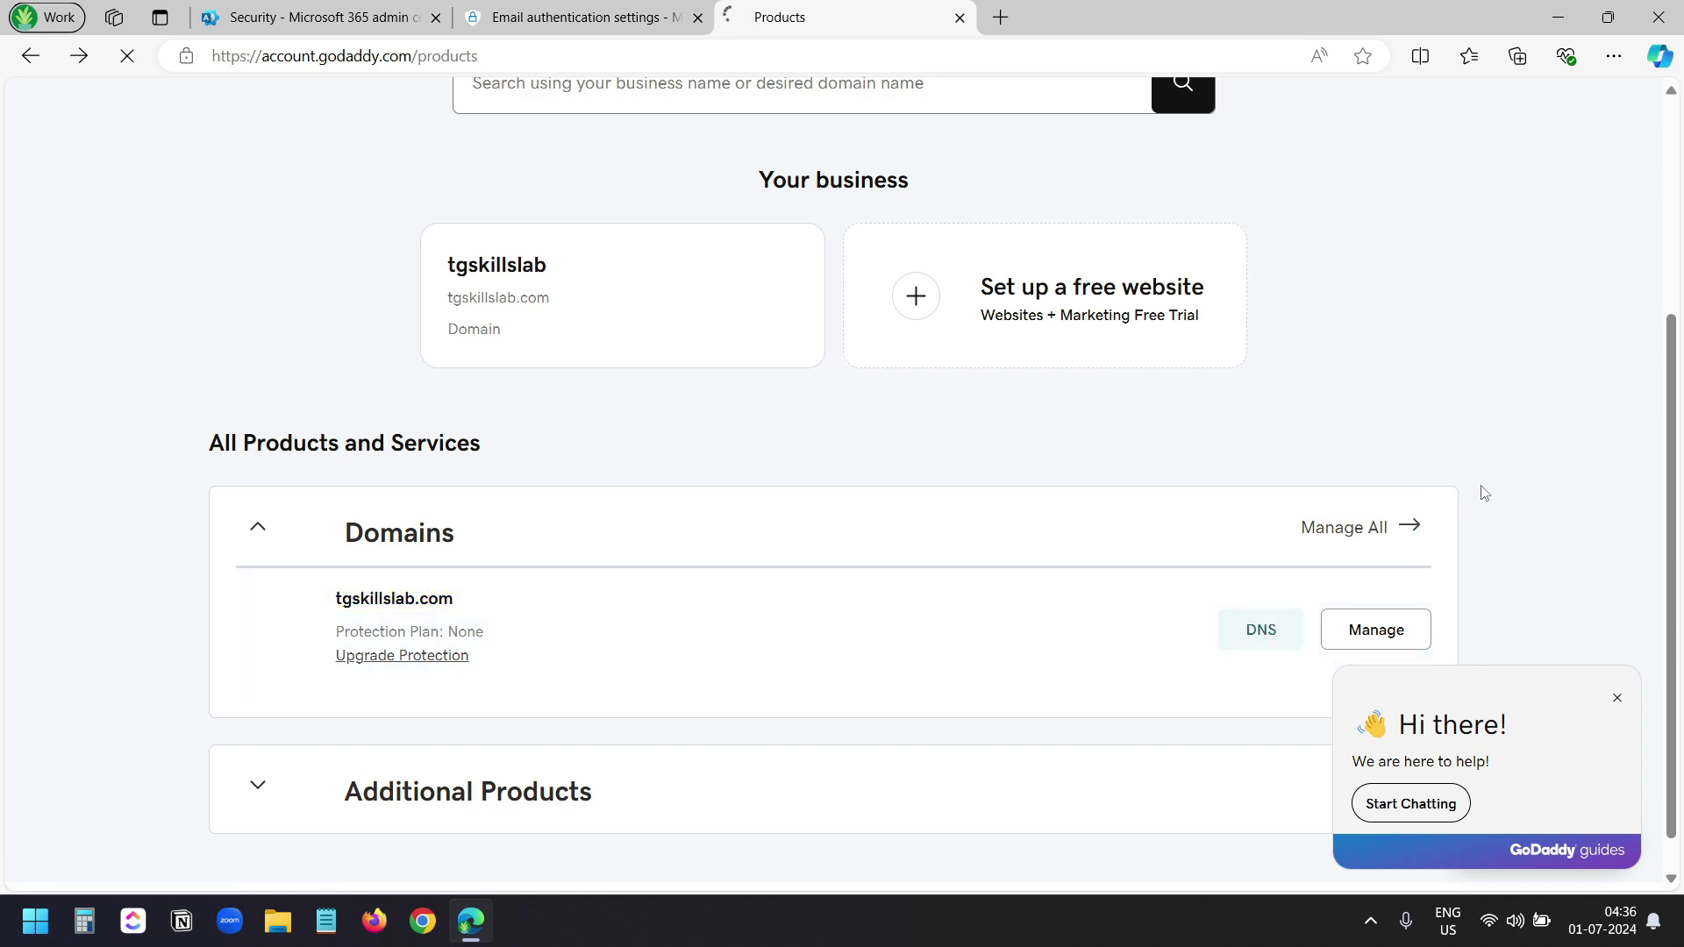
click(473, 566)
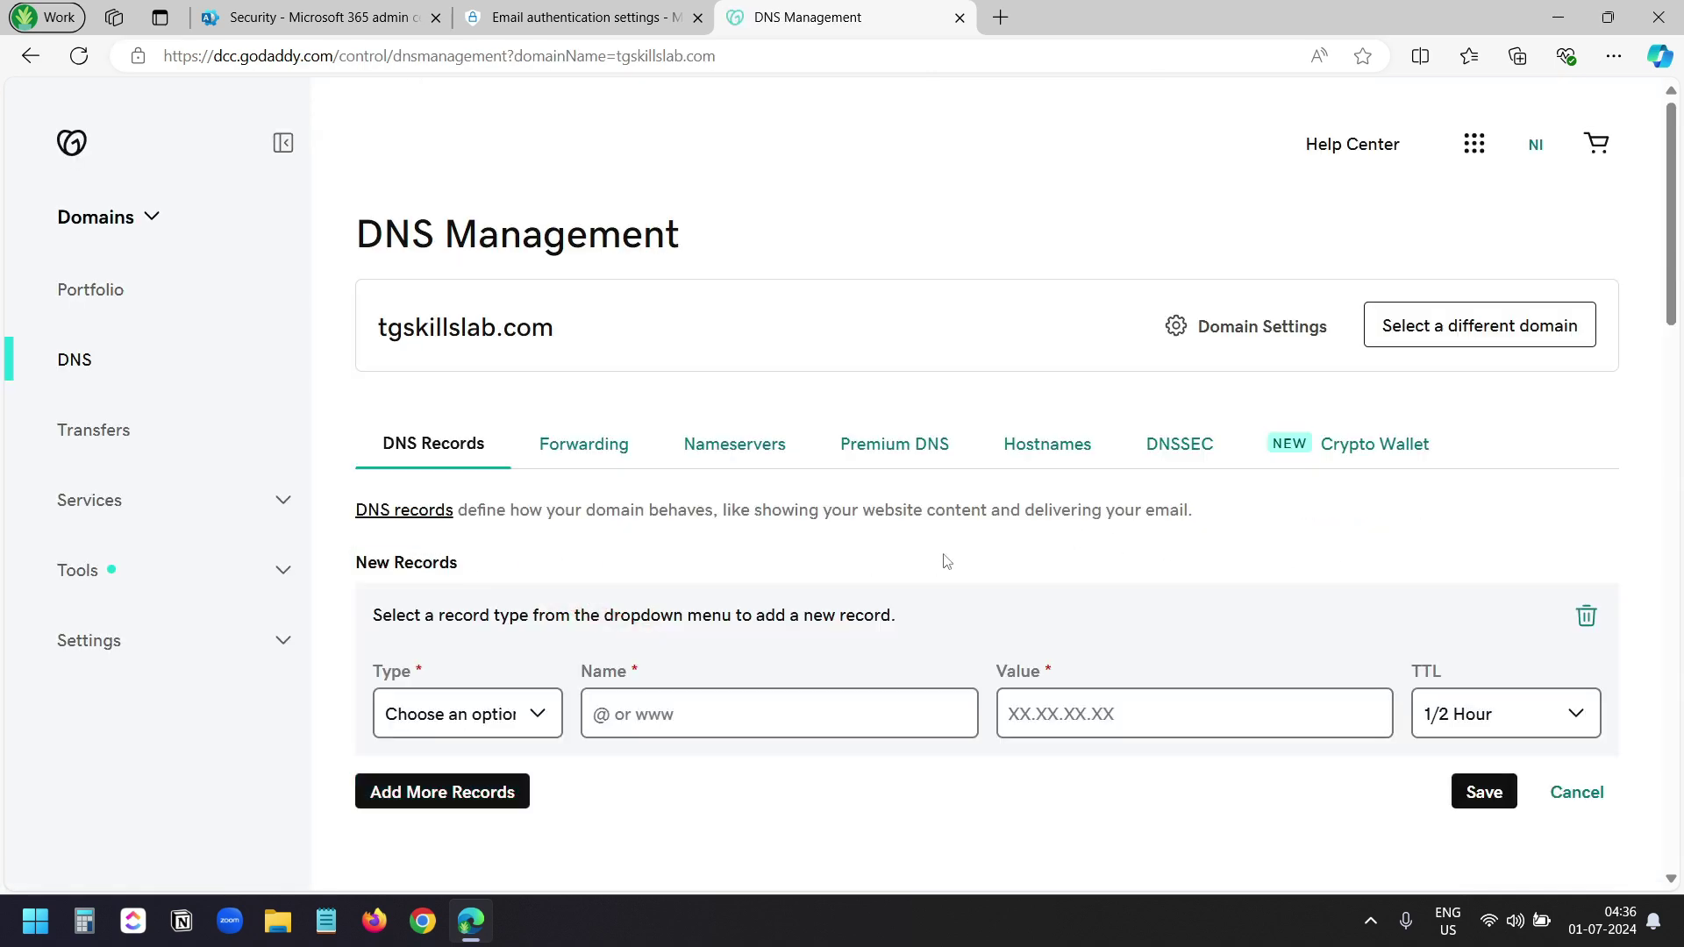
click(522, 718)
click(465, 525)
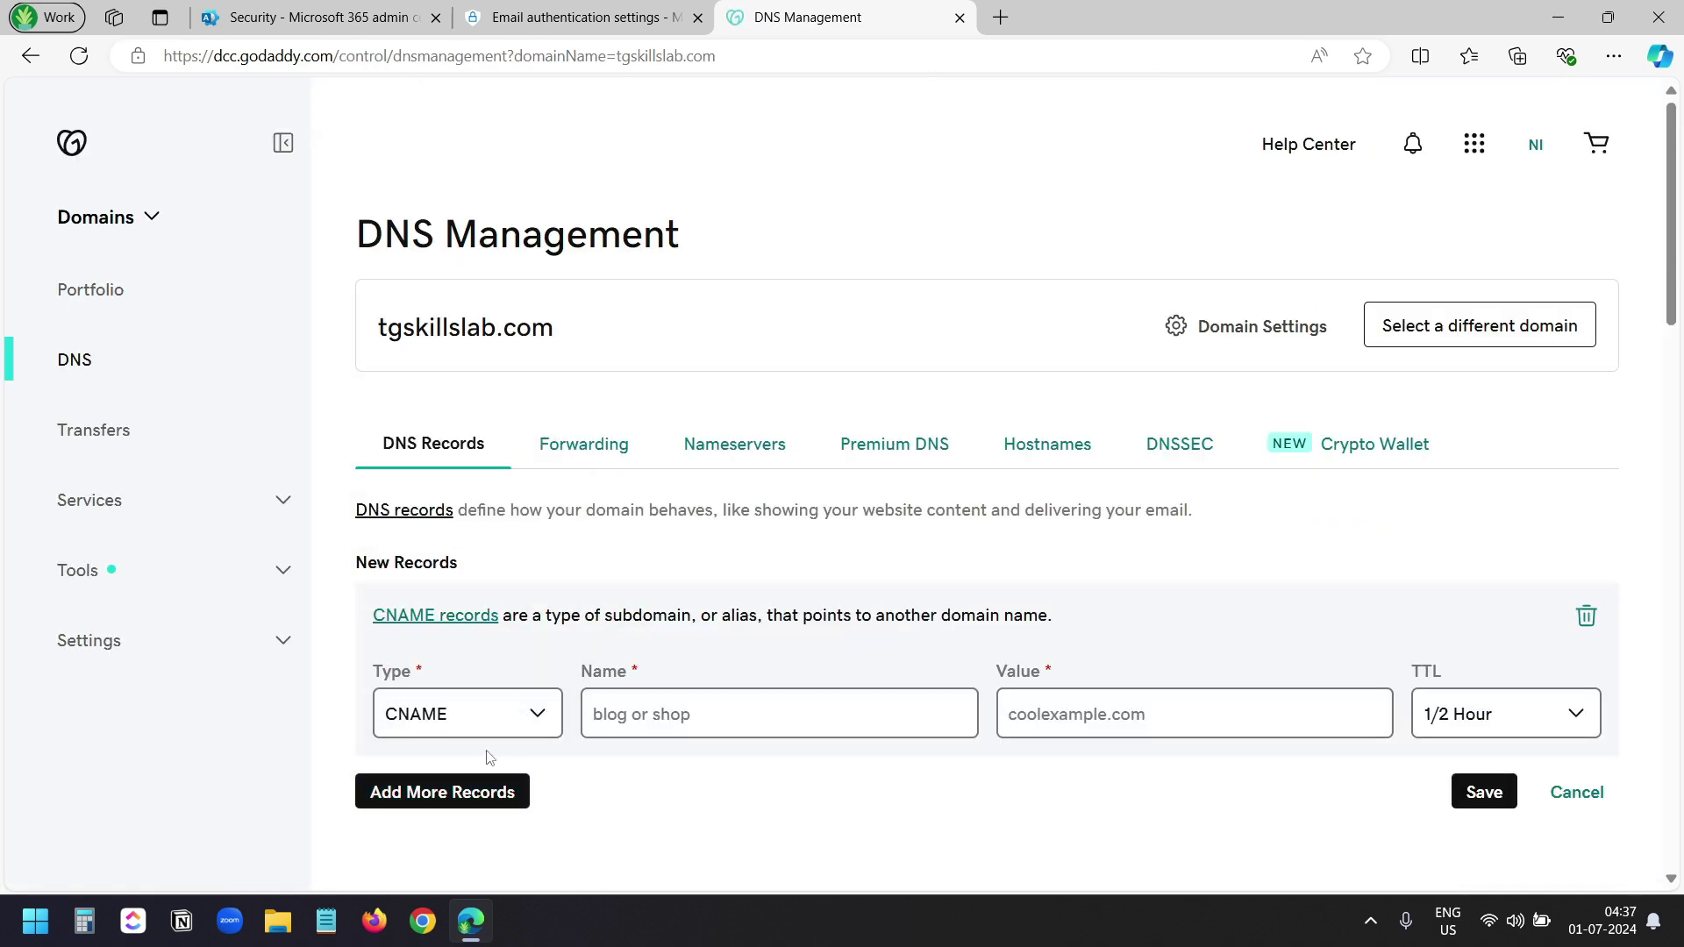
click(685, 716)
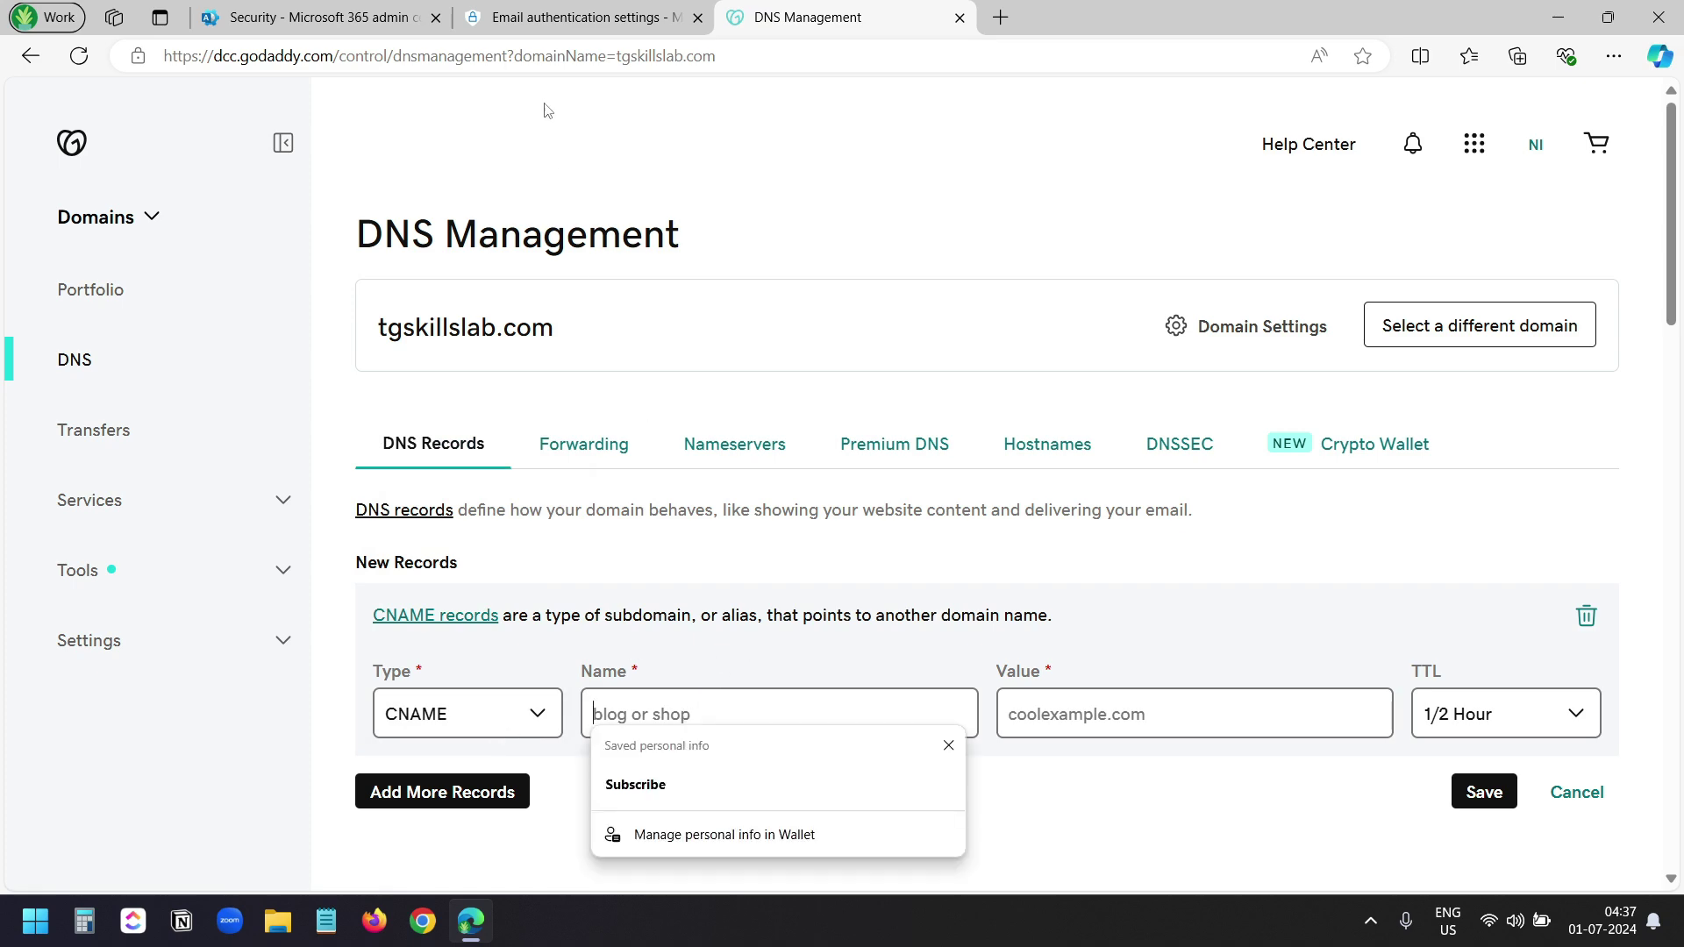
Fill in name selector1._domainkey and Defender's selector1 onmicrosoft.com target value, and add a second record row.
click(551, 21)
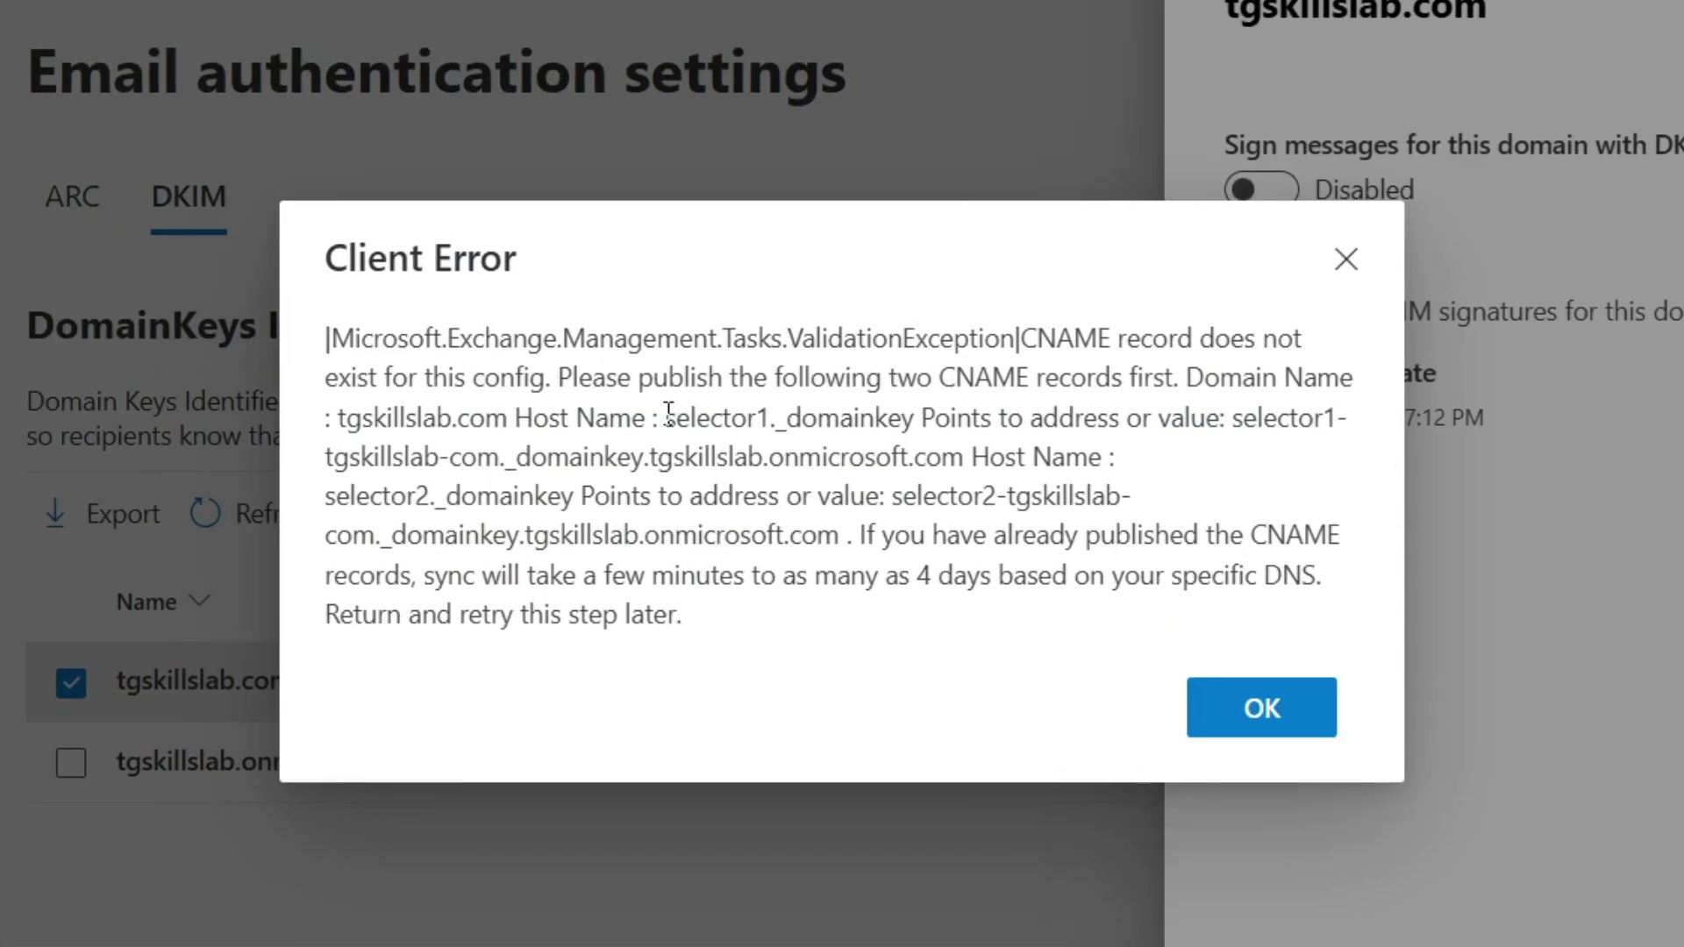
drag(666, 417, 921, 418)
key(ctrl+c)
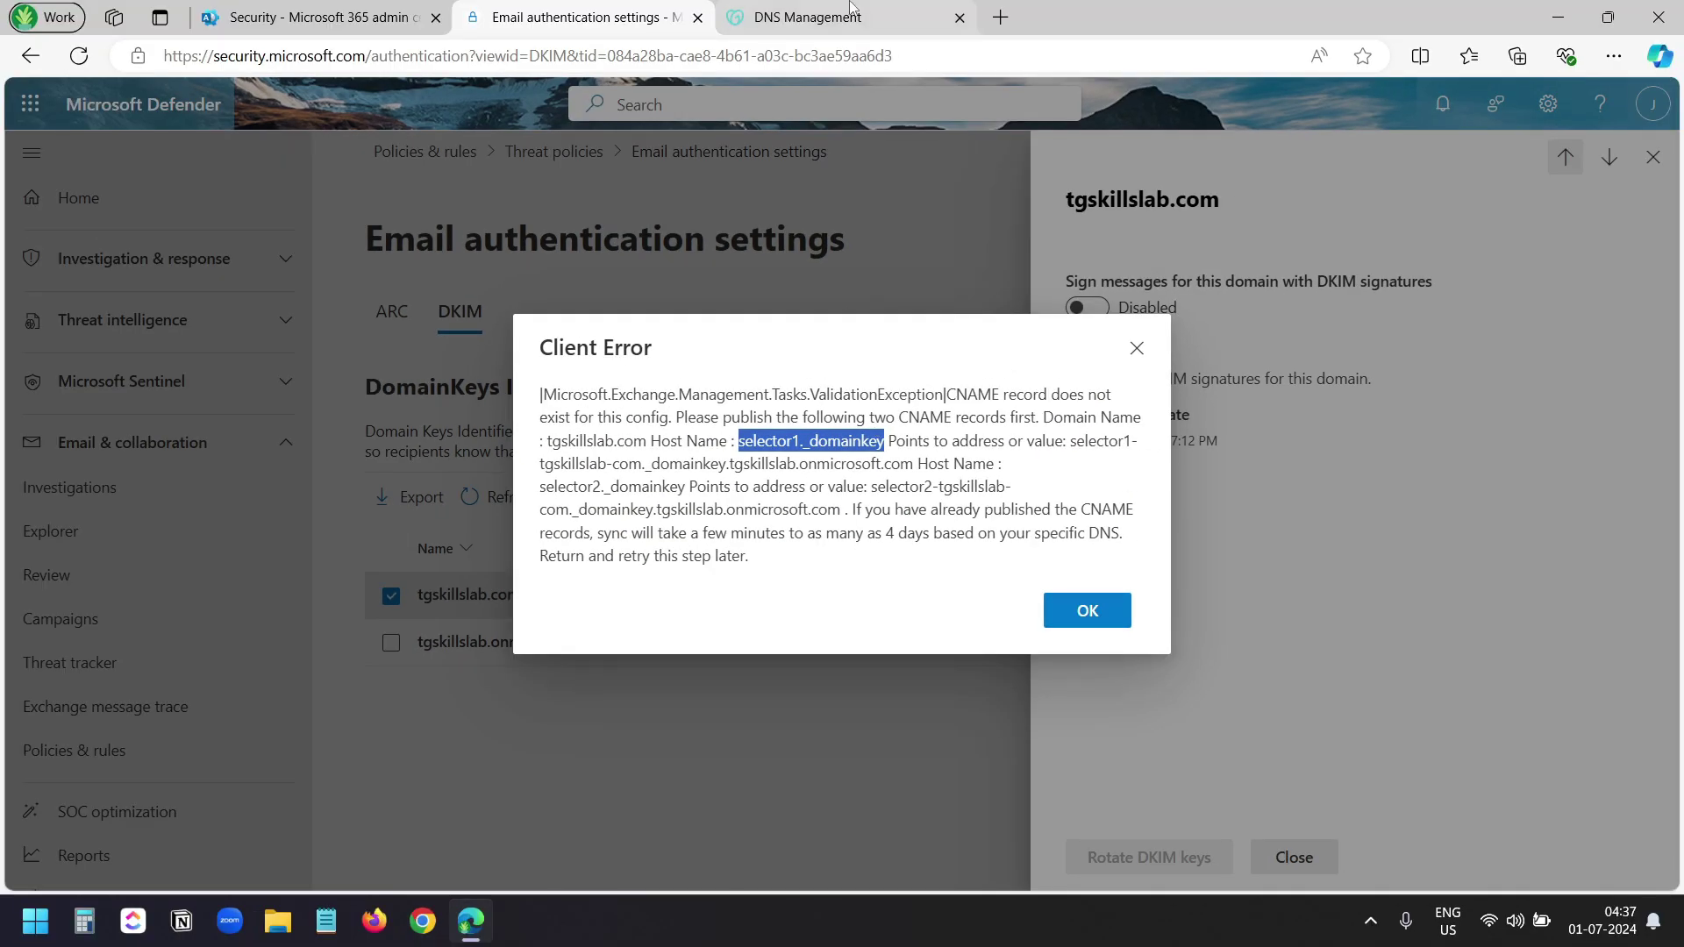
click(807, 17)
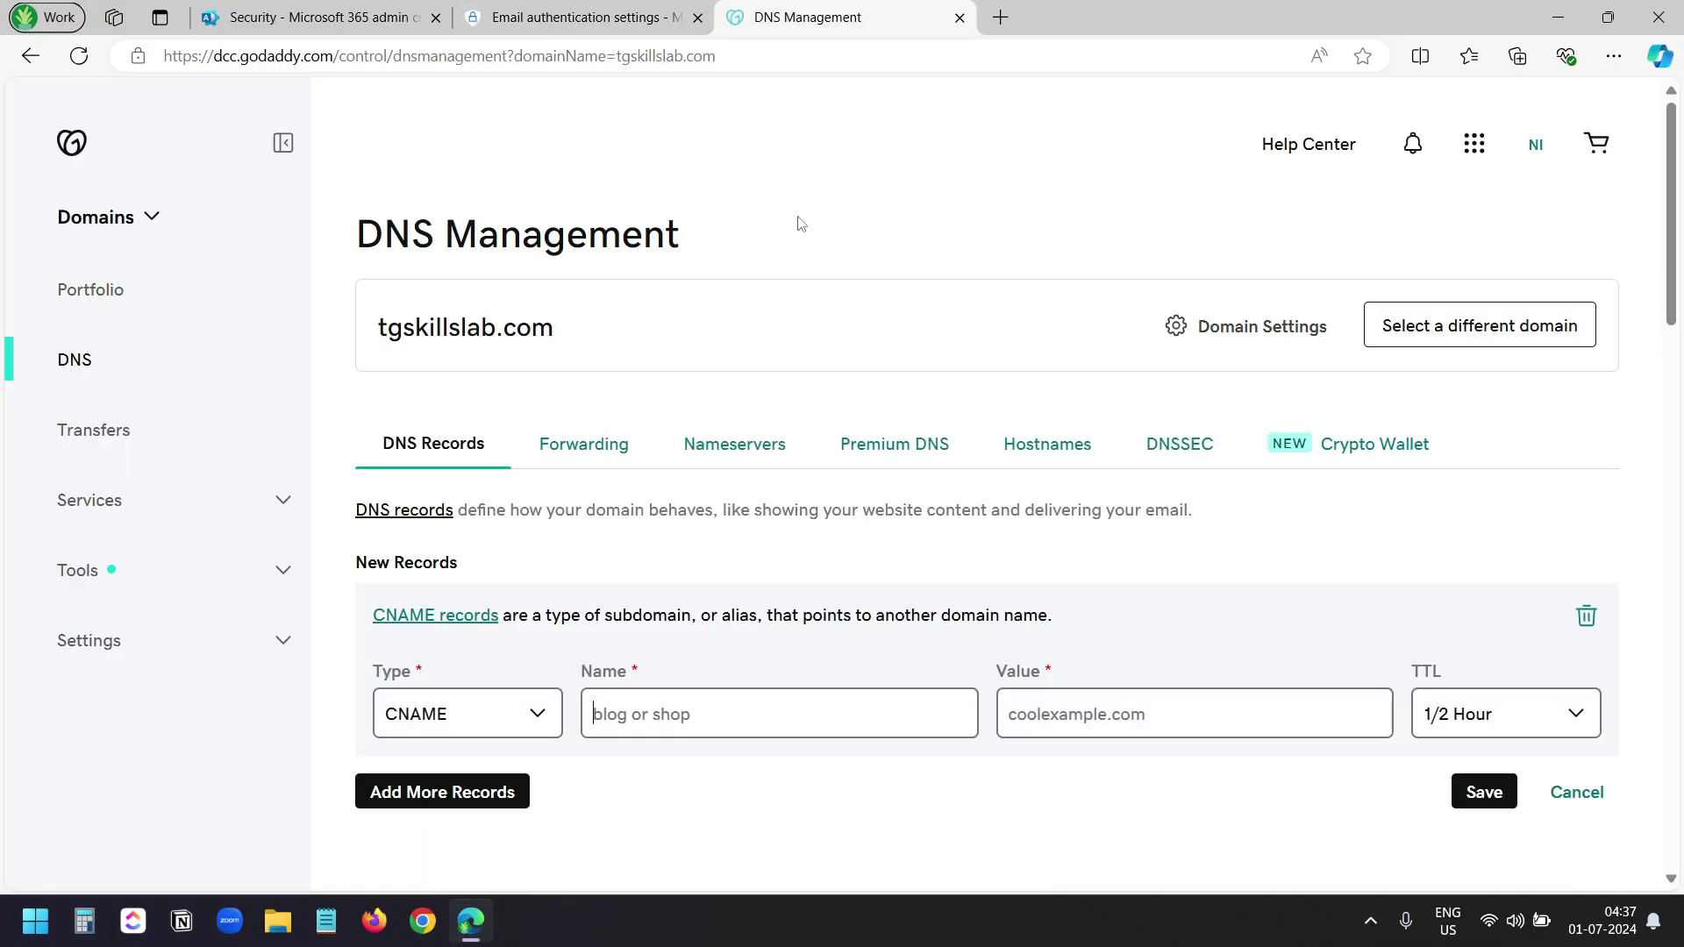
key(ctrl+v)
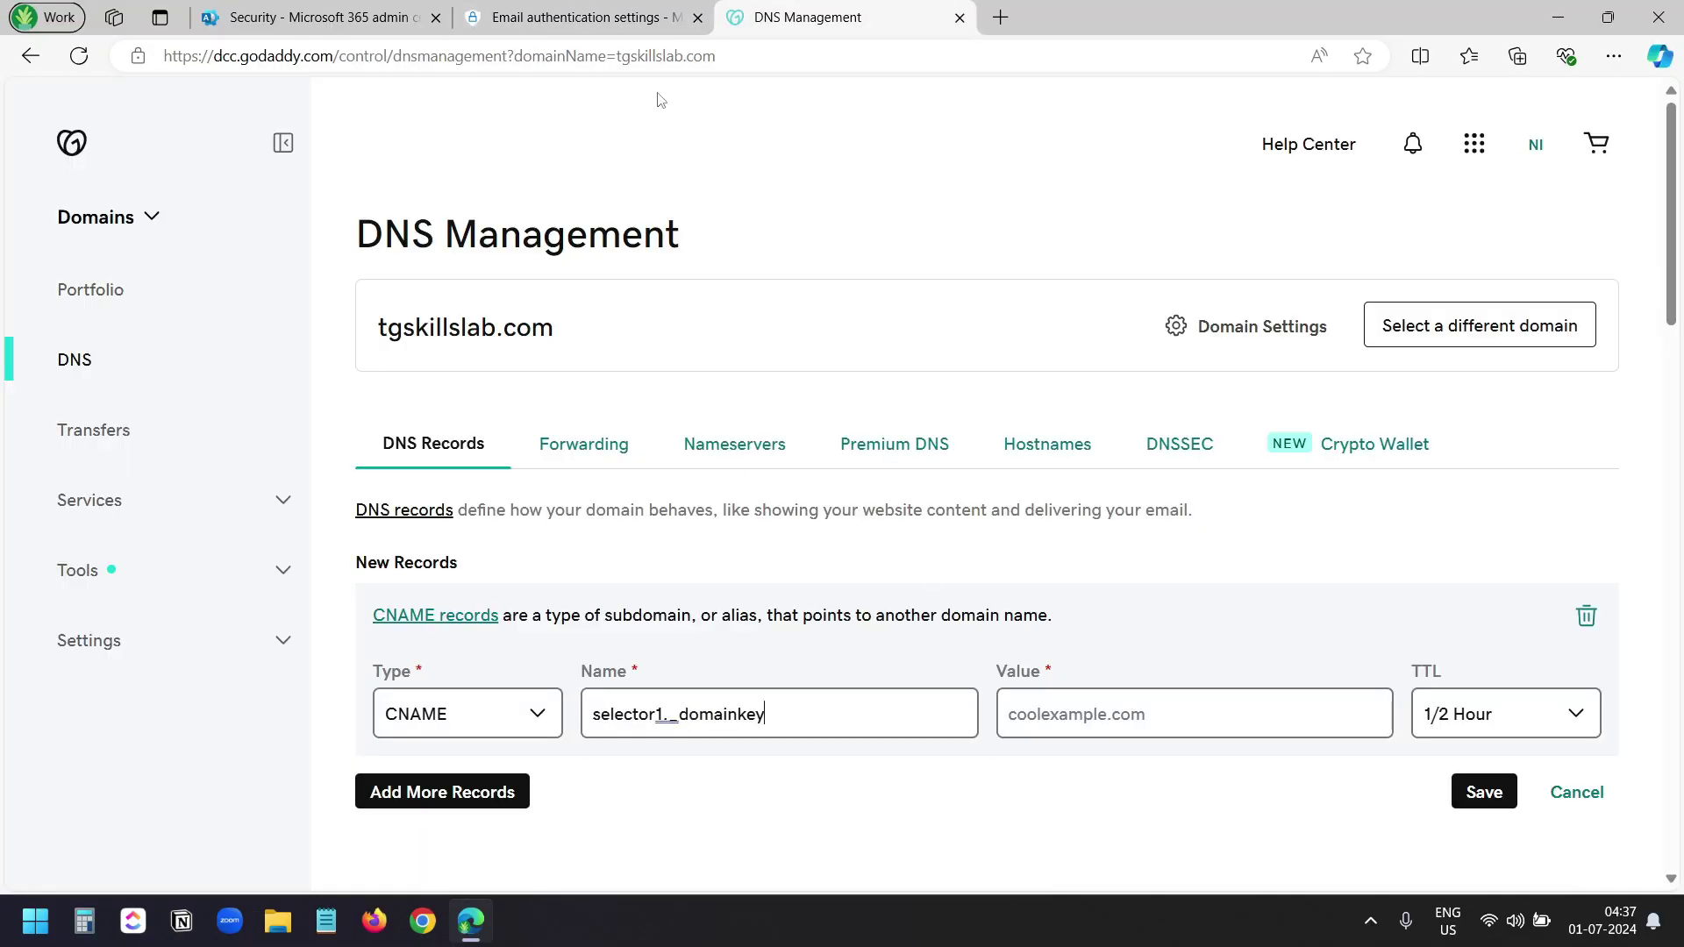
click(583, 16)
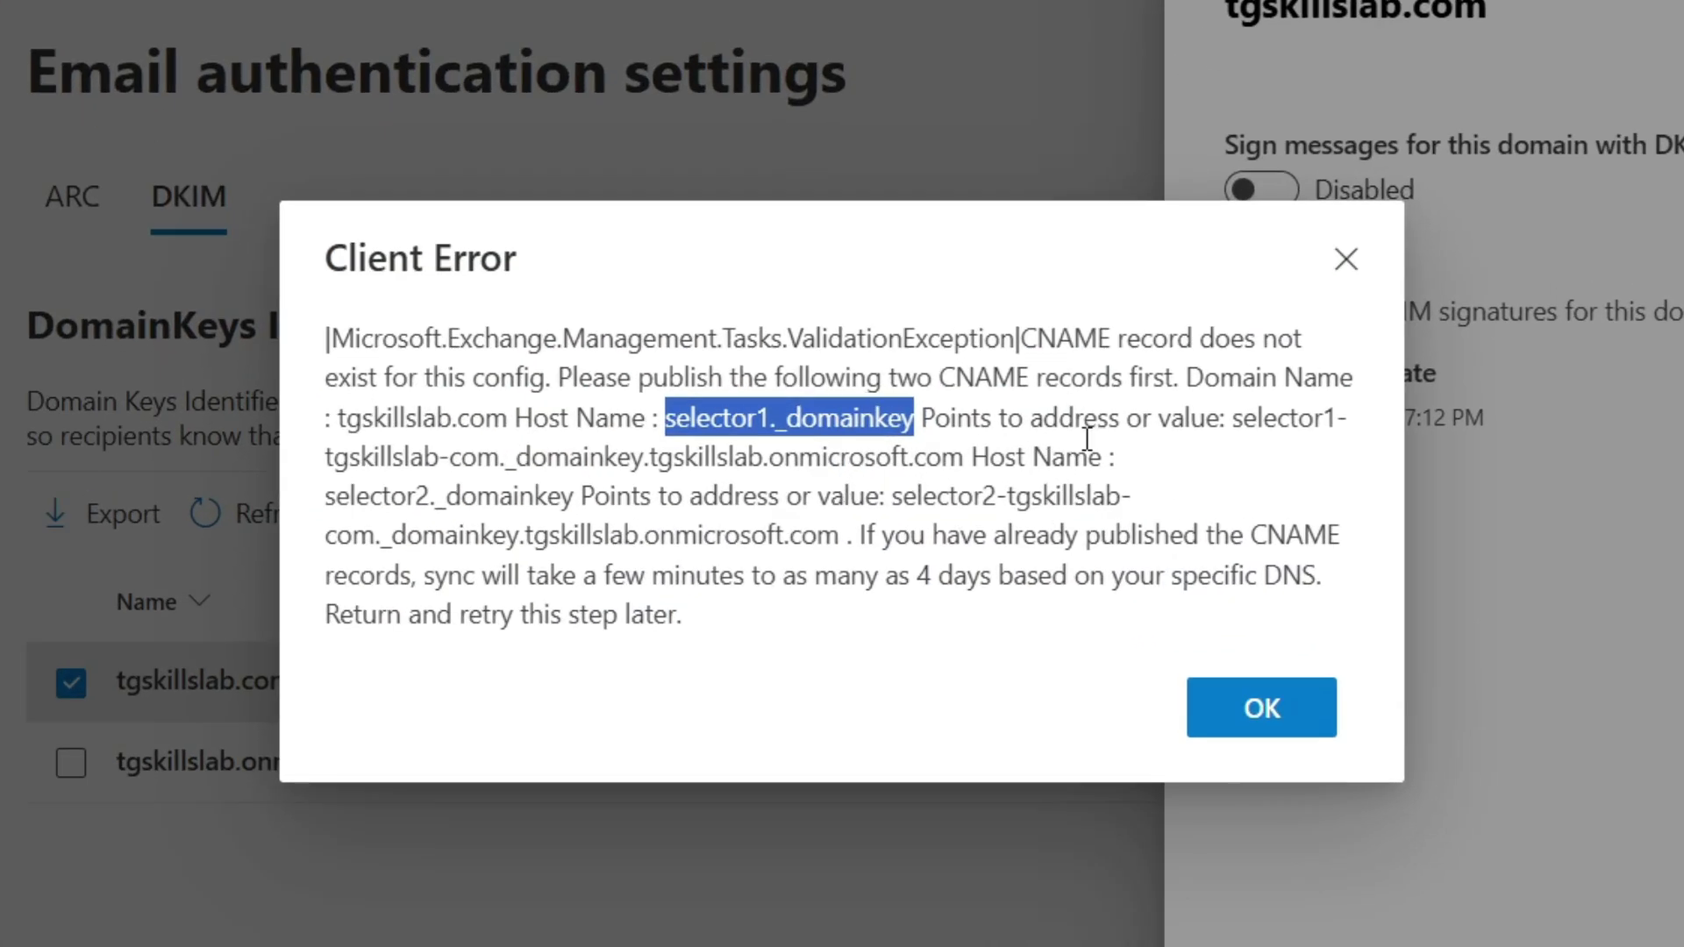
click(1238, 418)
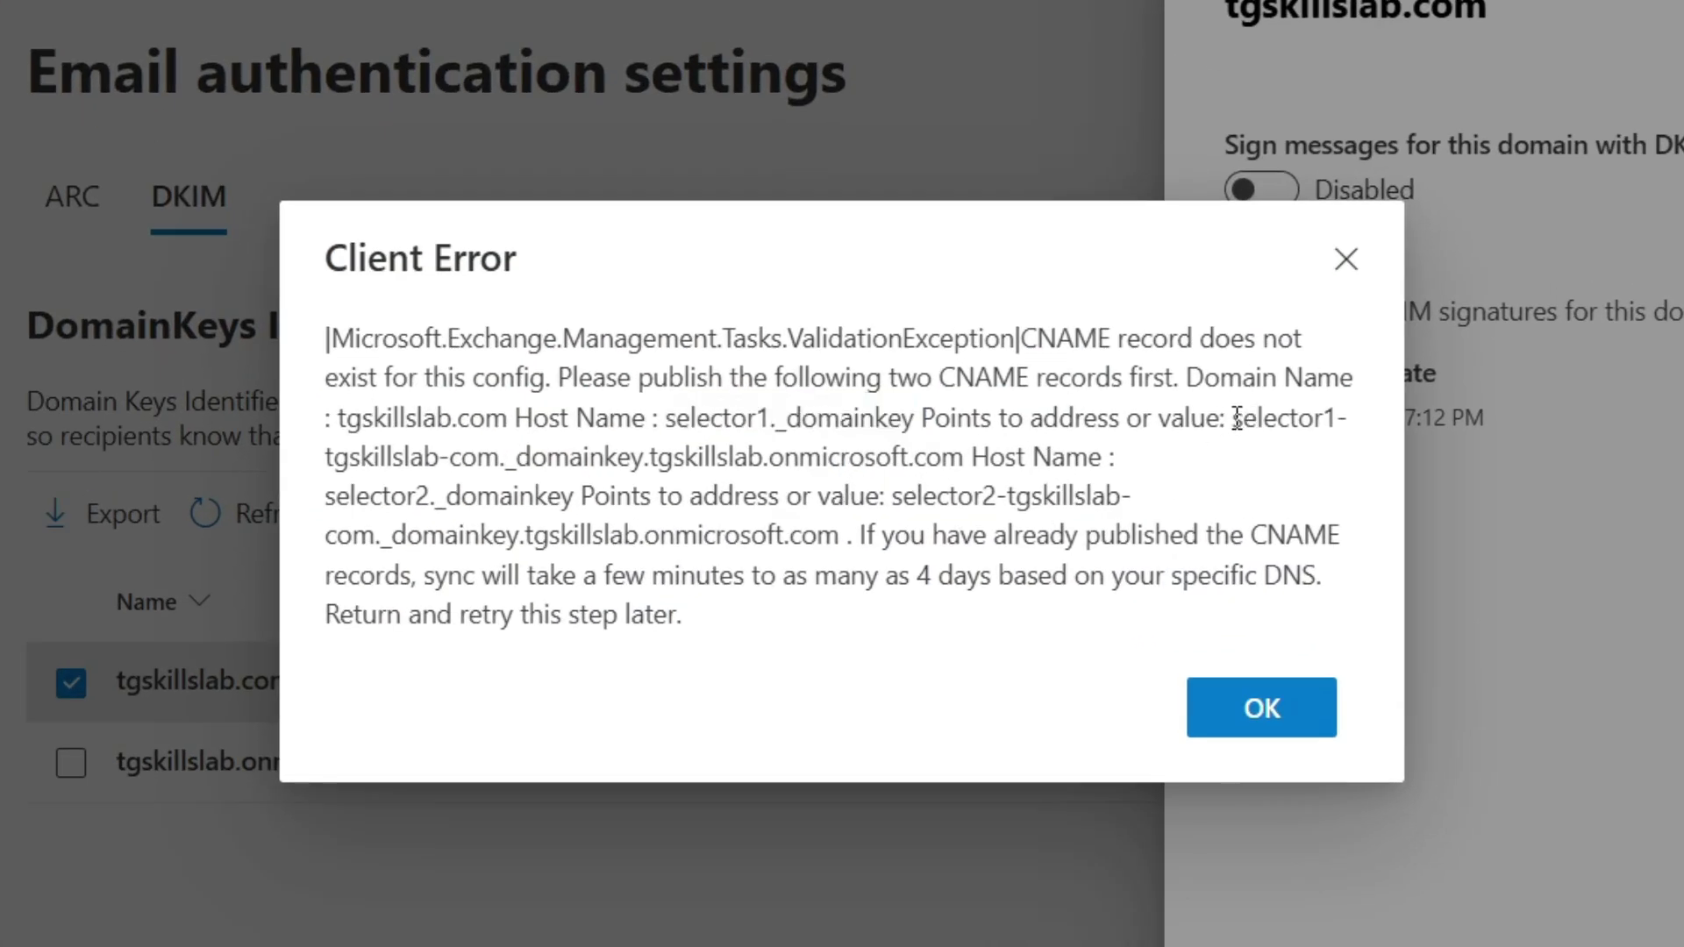
drag(1238, 418, 964, 449)
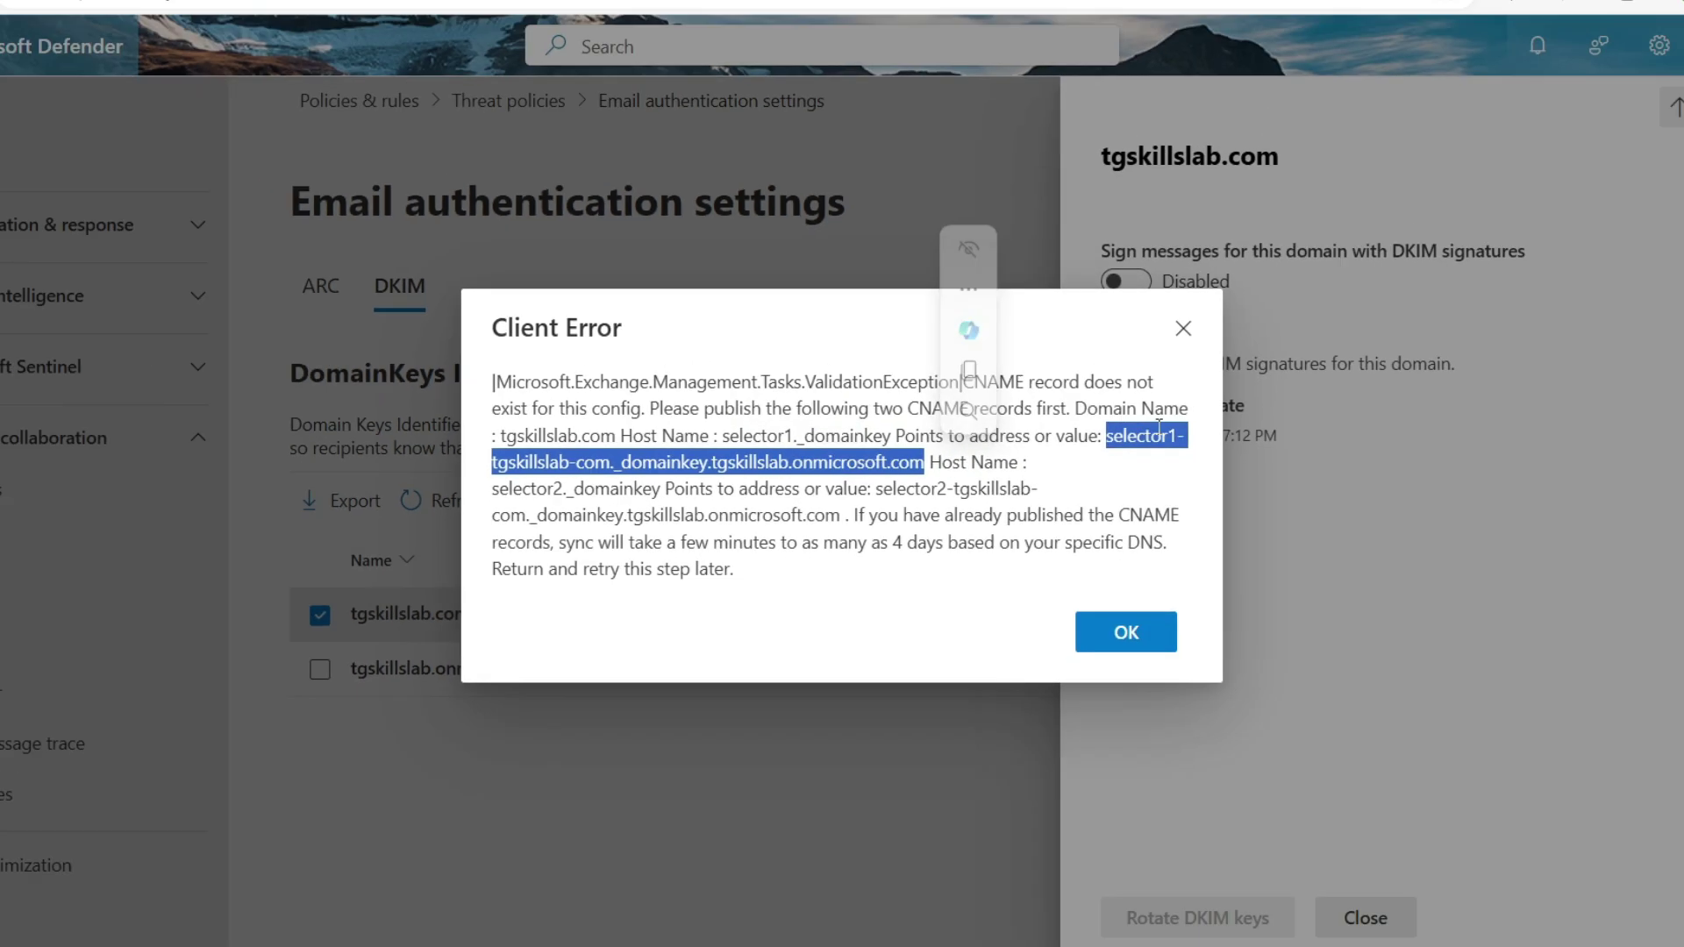
key(ctrl+Tab)
key(ctrl+v)
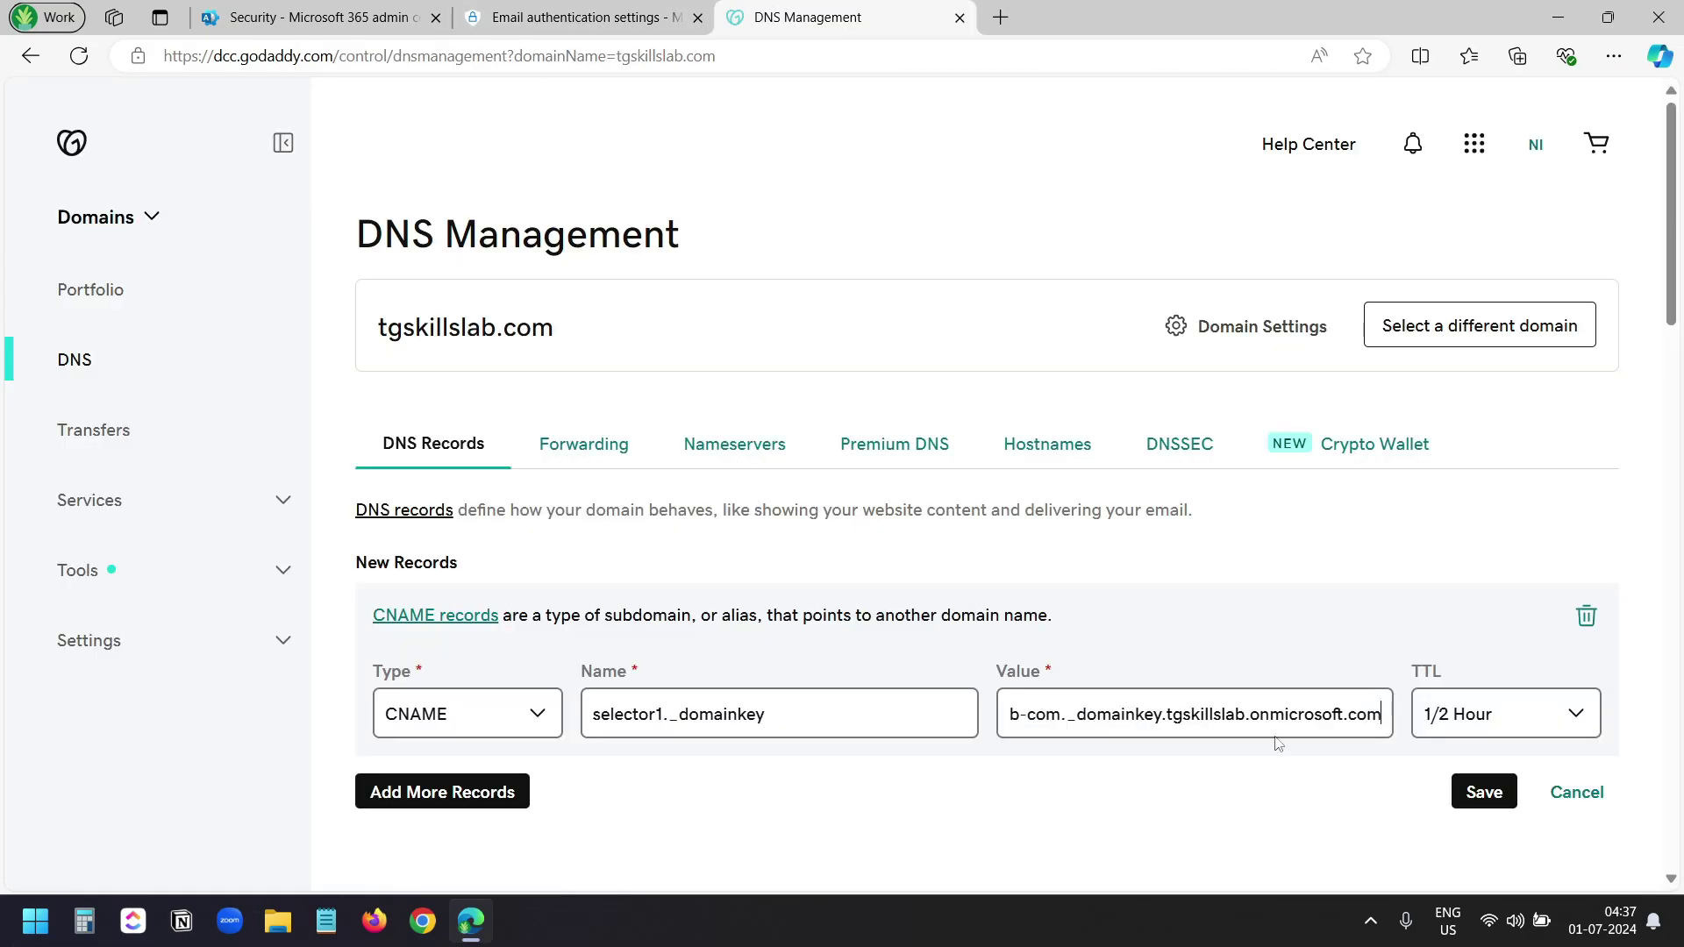
click(492, 792)
Make the second row a CNAME selector2._domainkey pointing to its onmicrosoft.com target, and save both records.
scroll(525, 704, down, 2)
click(524, 704)
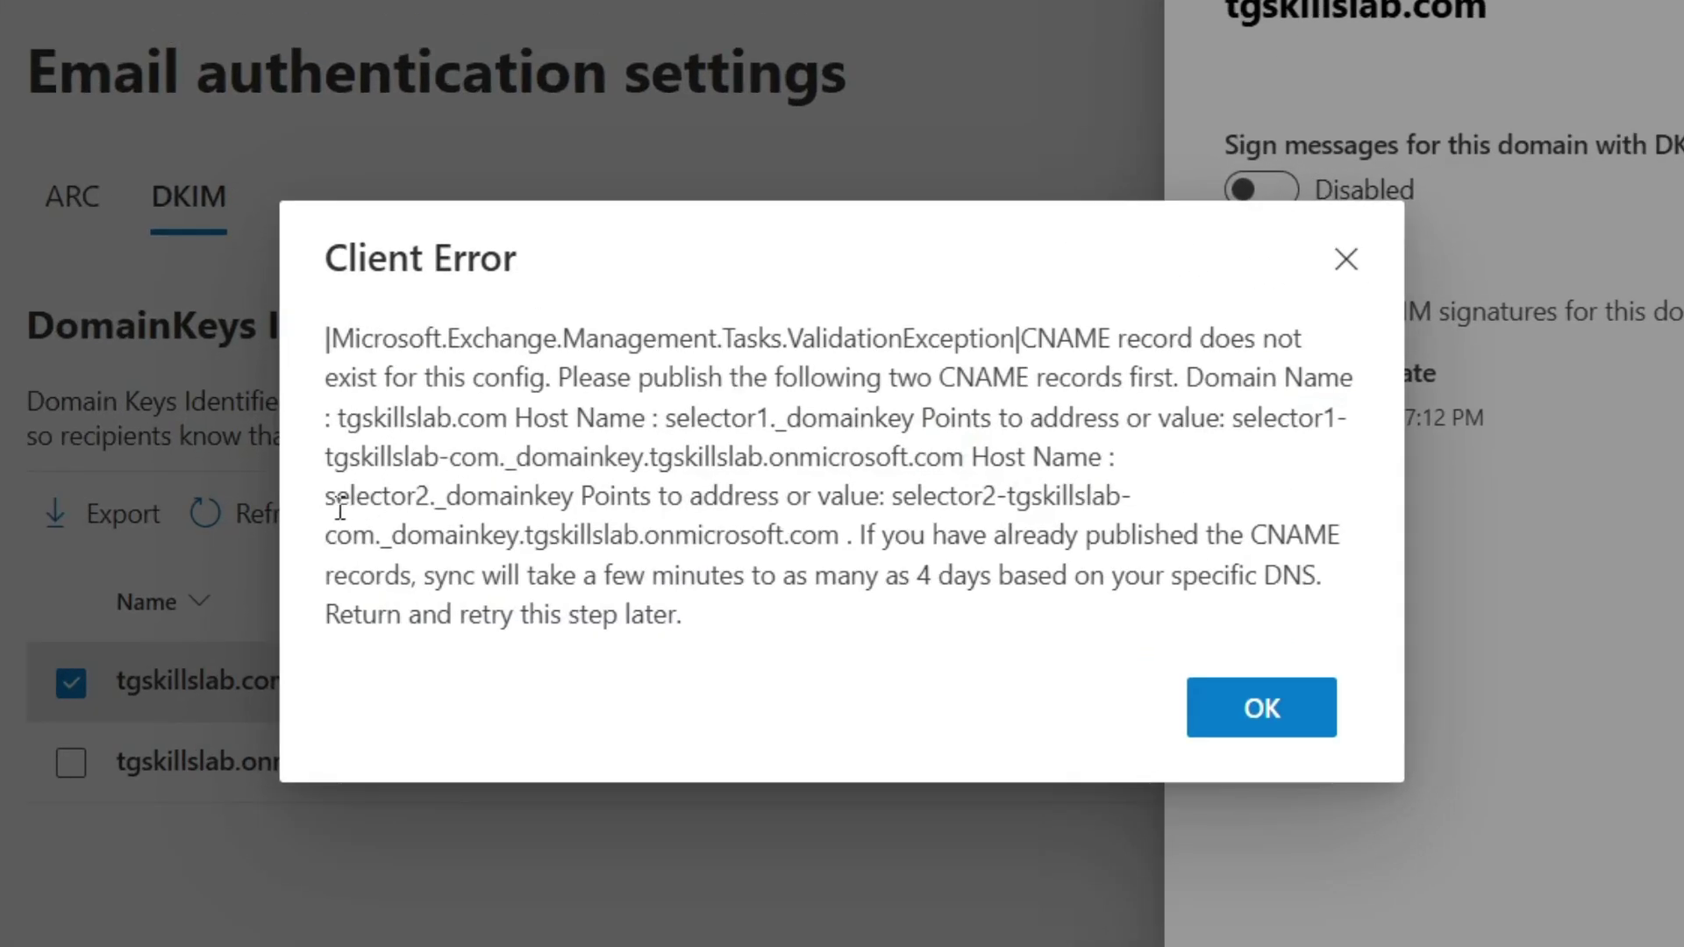
drag(326, 496, 569, 507)
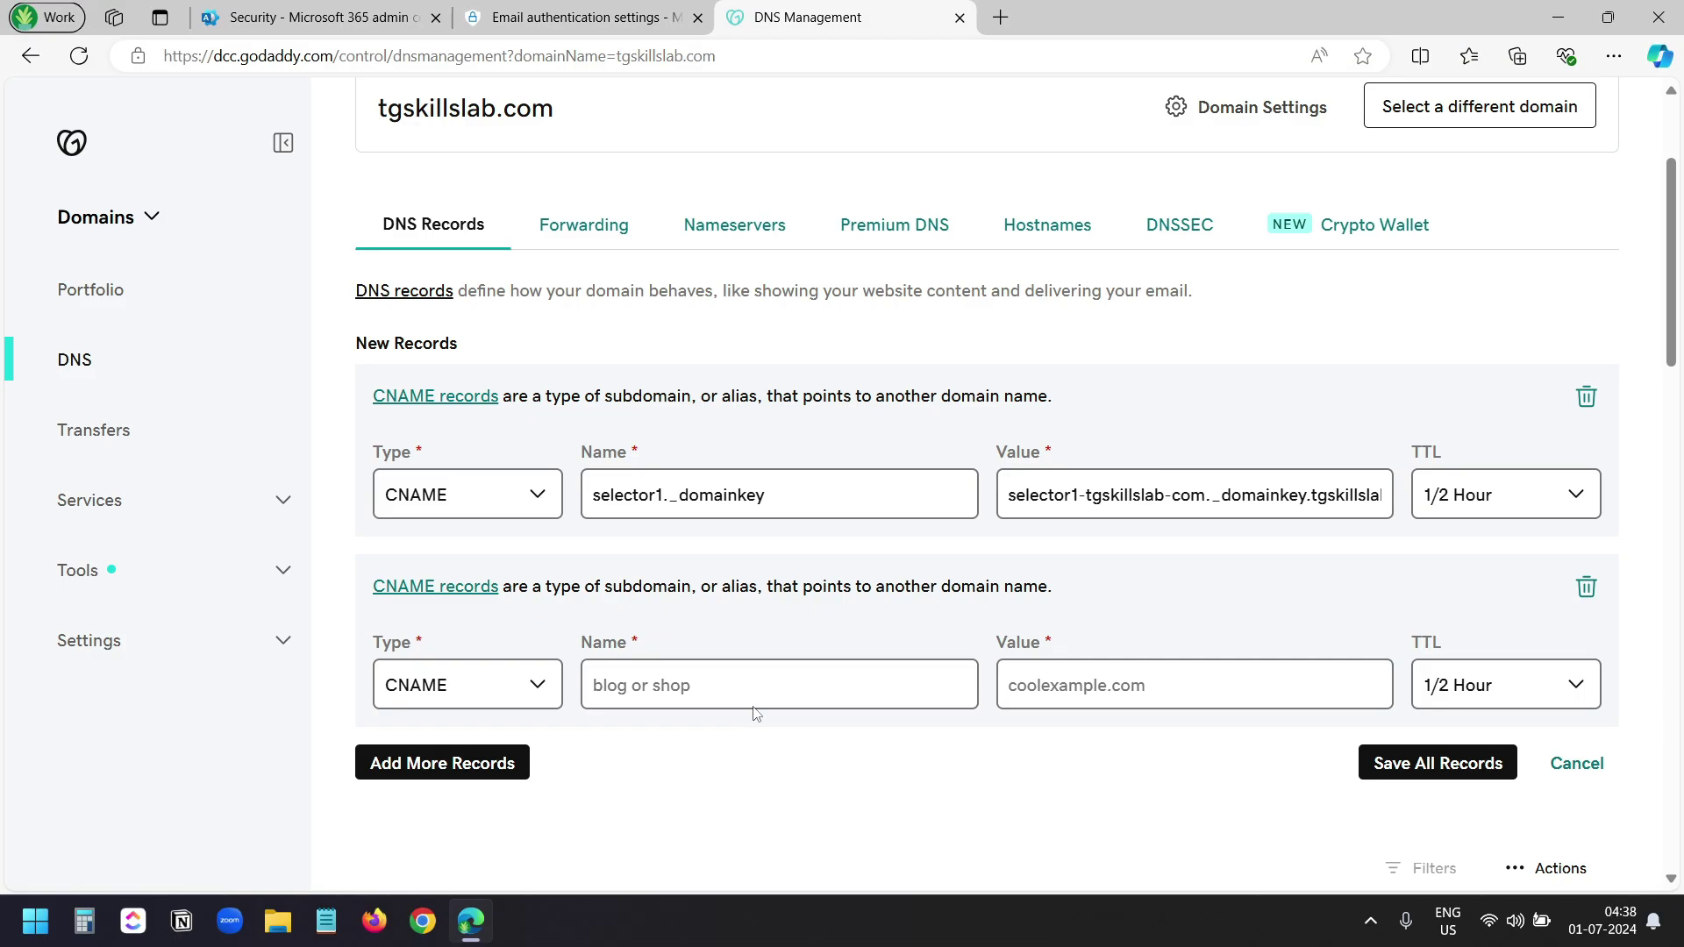
click(748, 700)
text(selector2._domainkey)
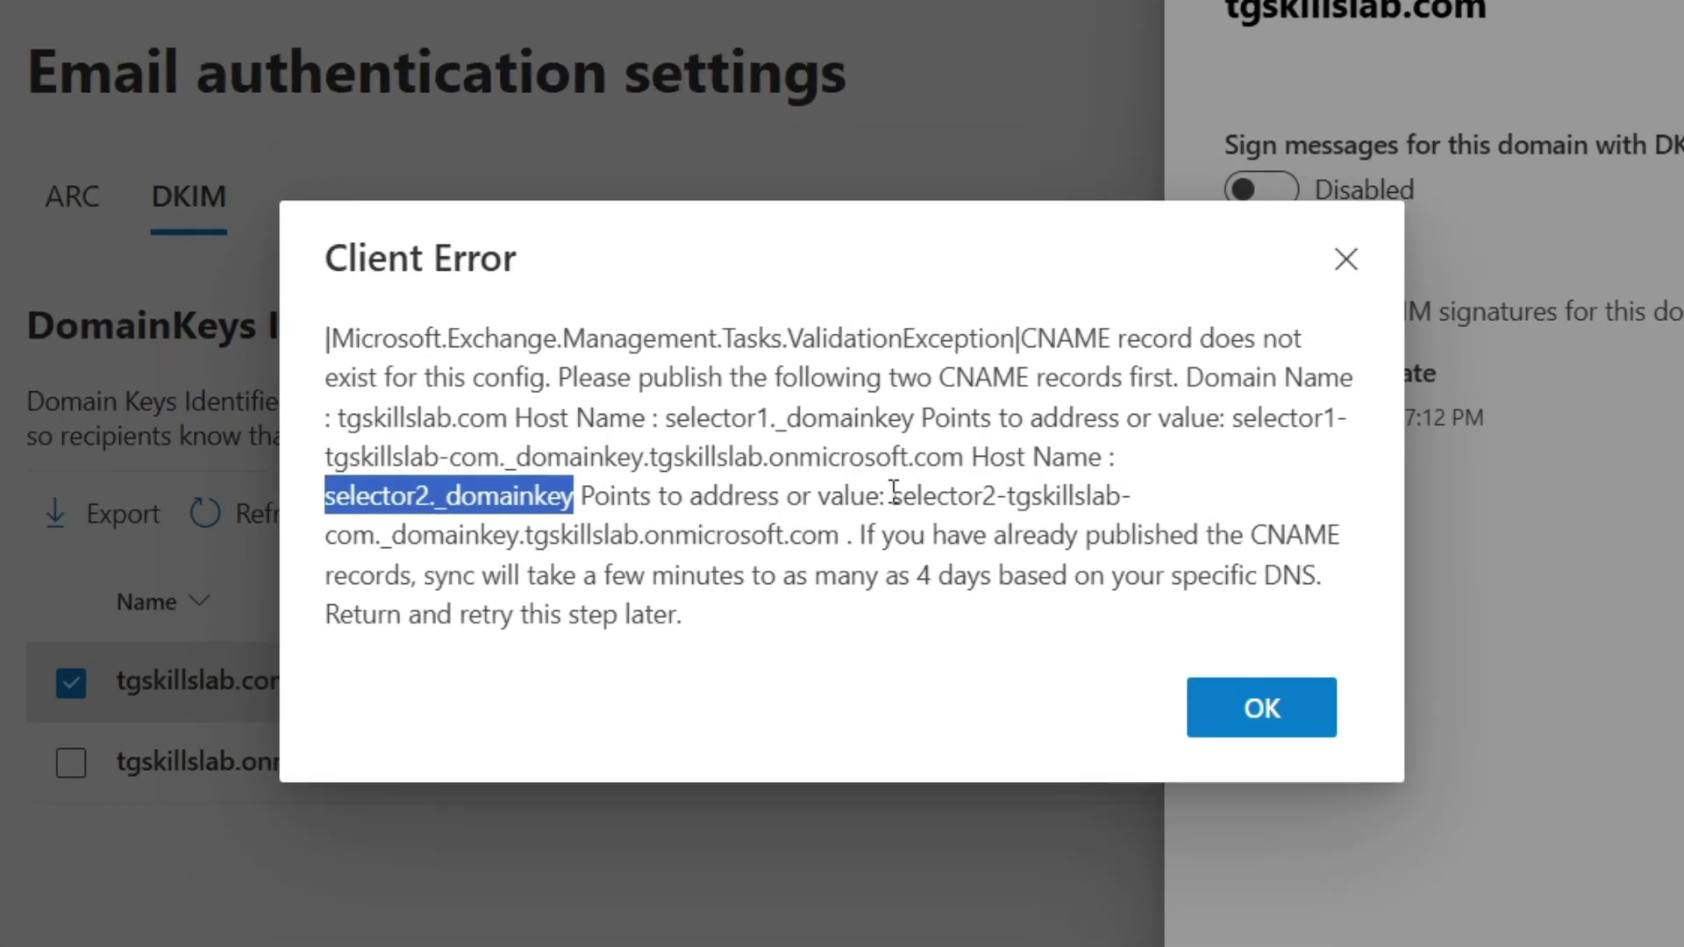
drag(892, 497, 844, 530)
key(ctrl+c)
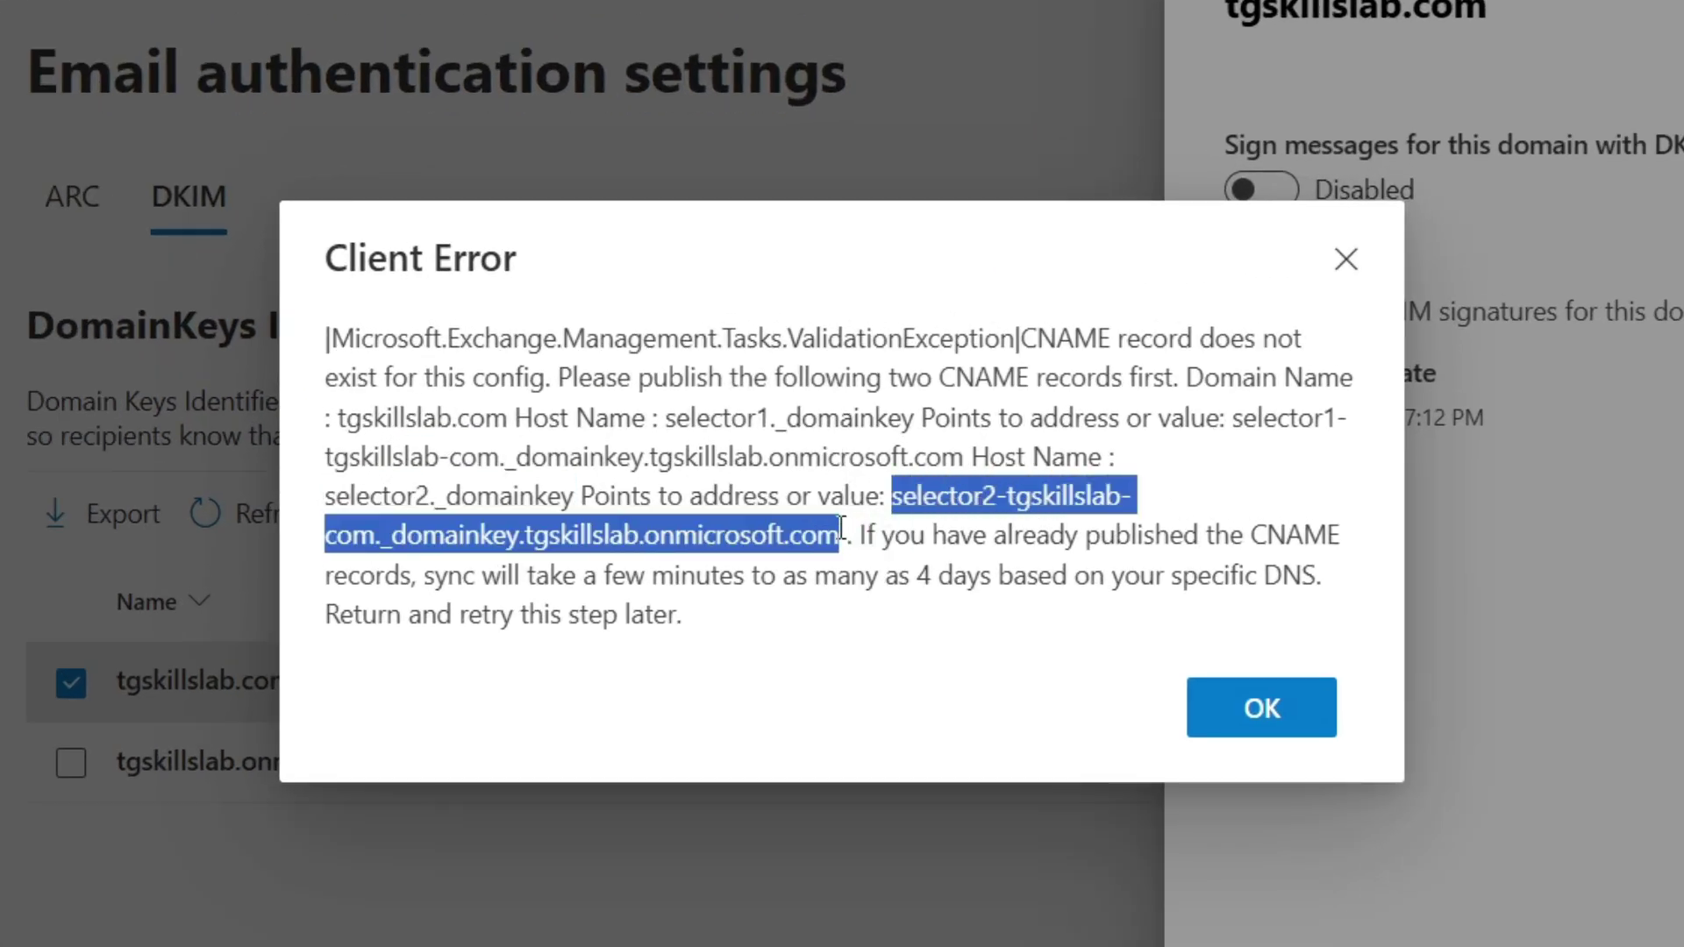
click(1063, 683)
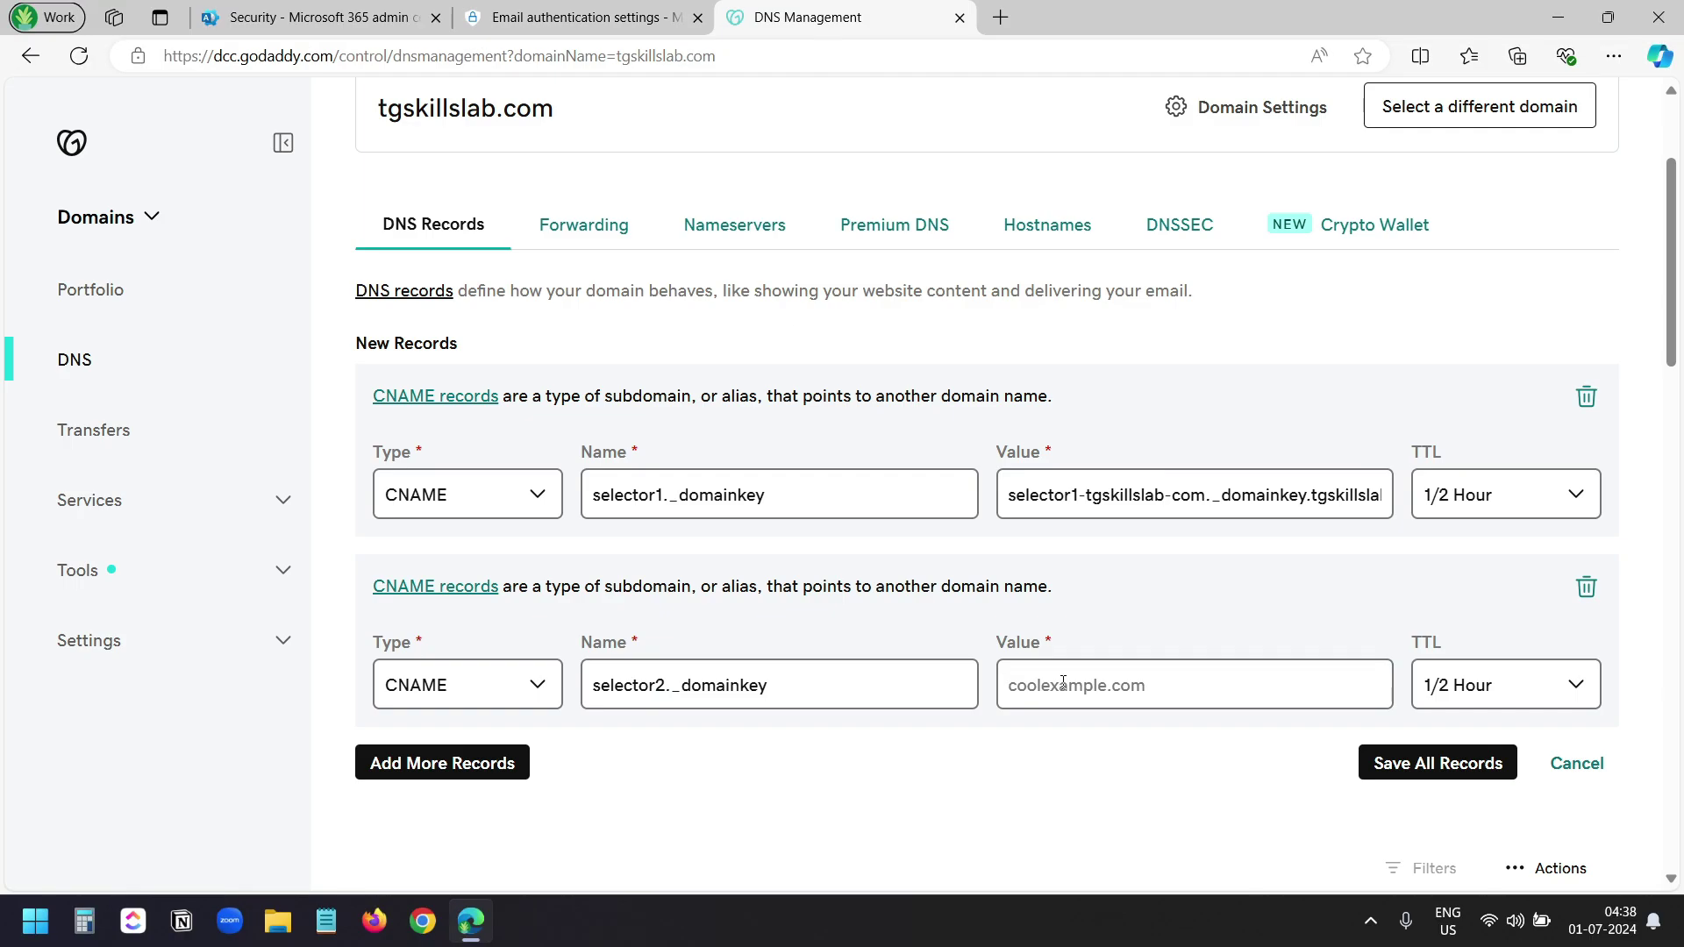
key(ctrl+v)
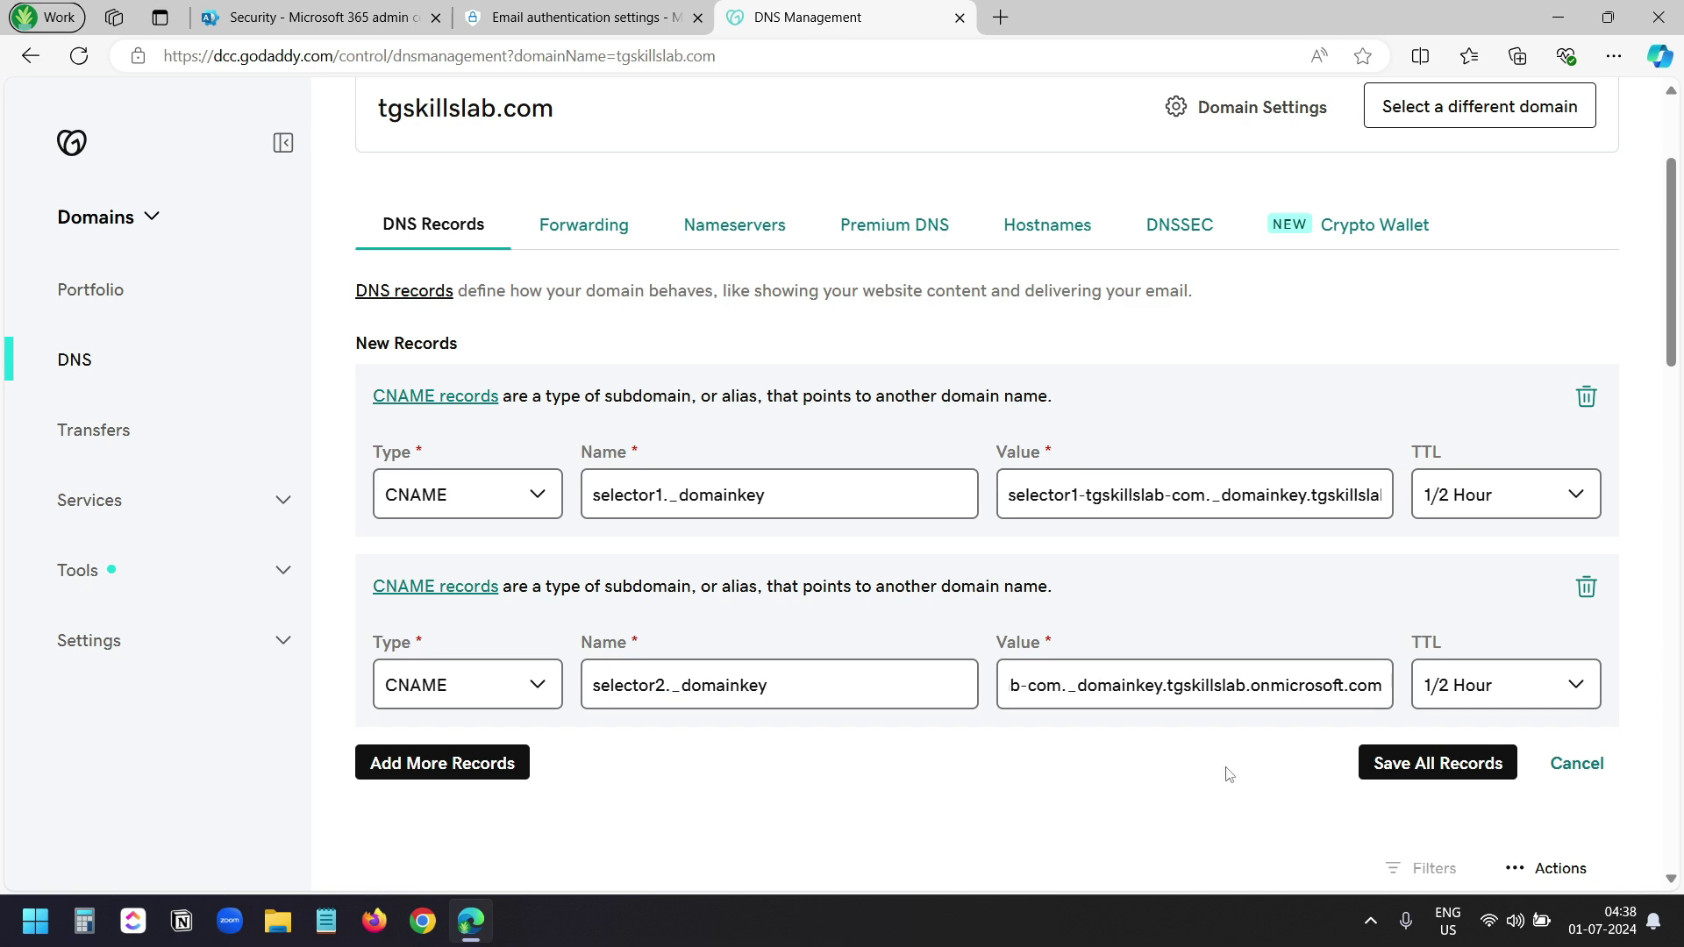
click(1432, 764)
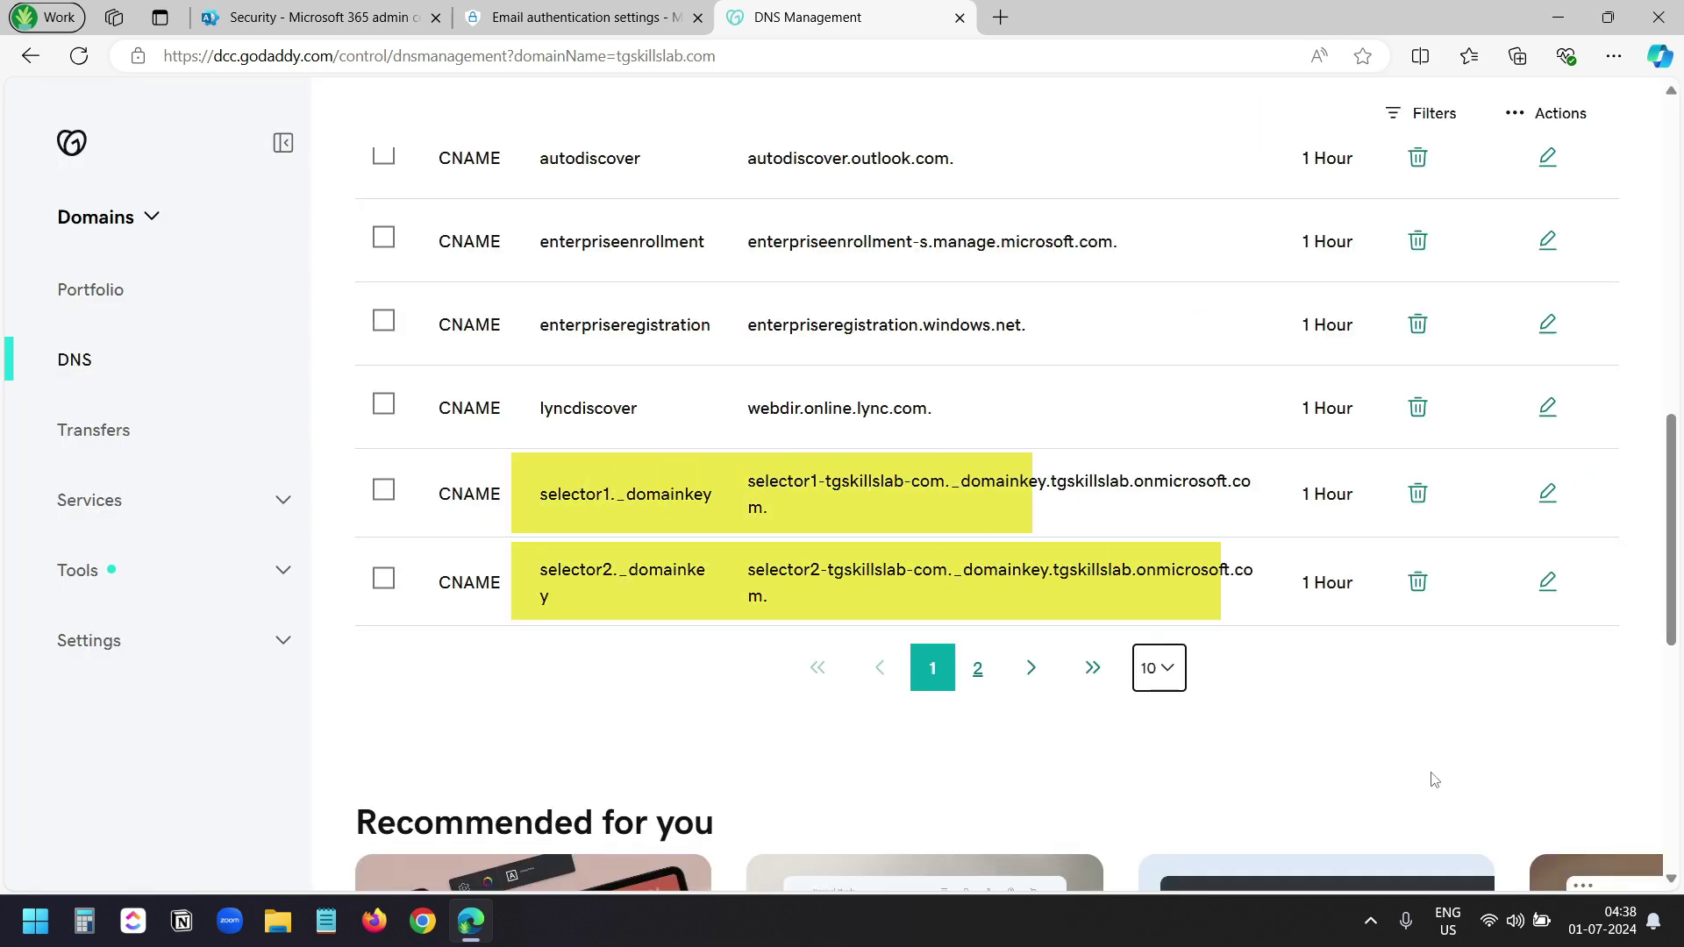
Back in Defender, retry enabling DKIM signing for tgskillslab.com and dismiss the repeated CNAME error.
click(614, 17)
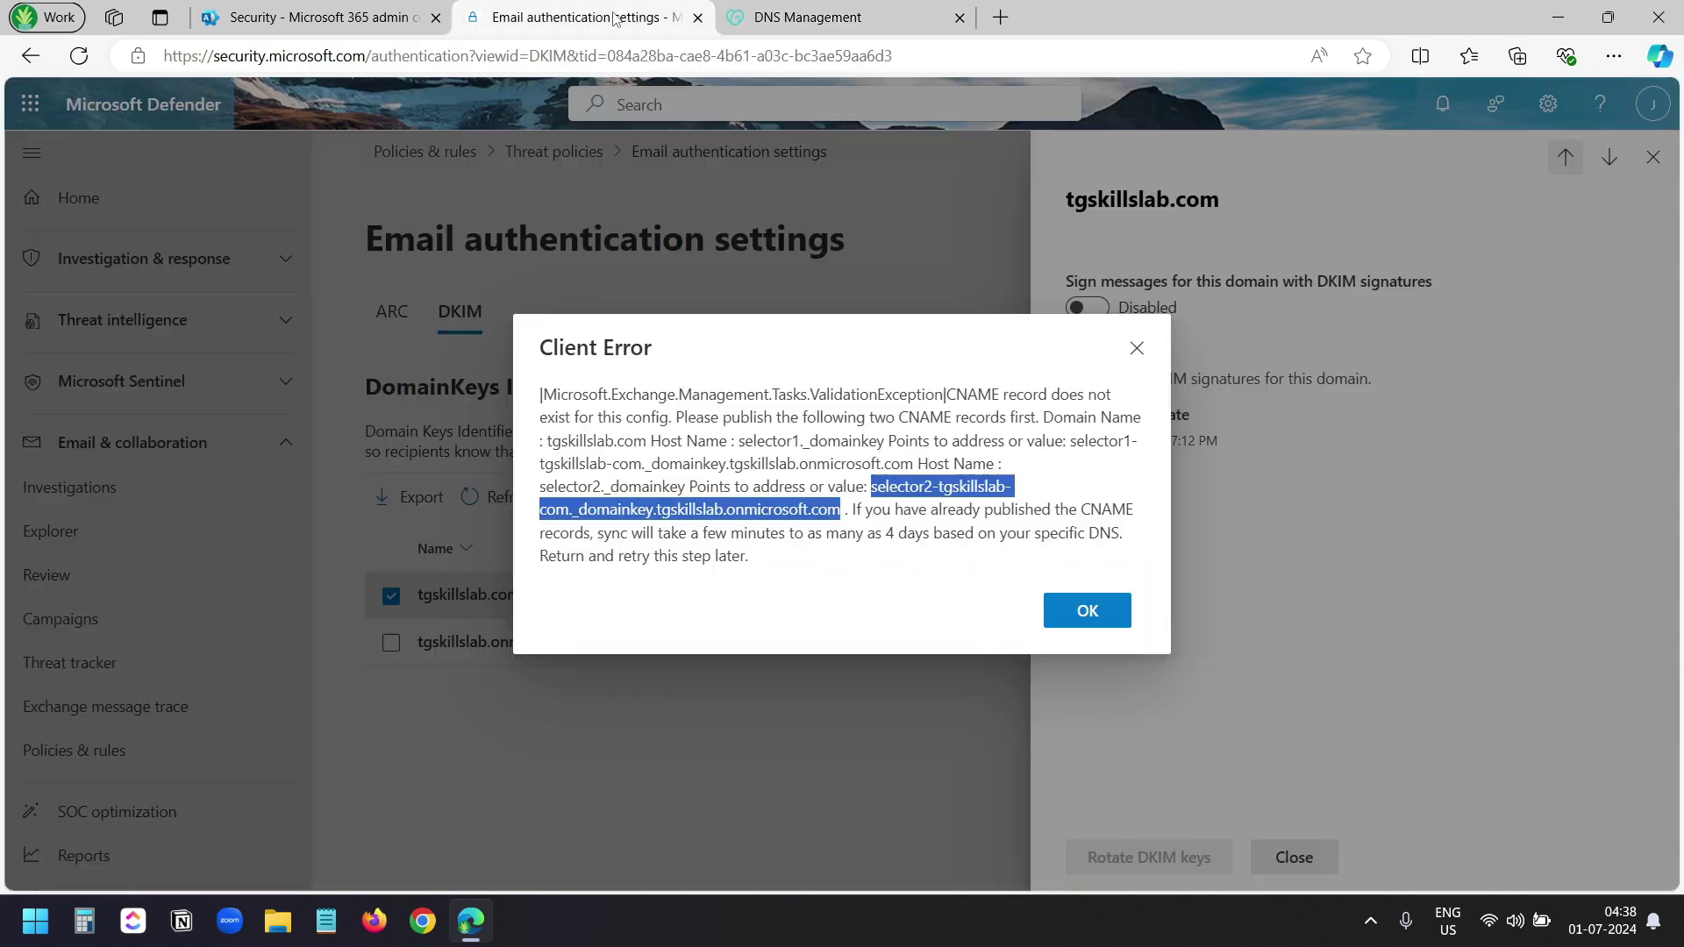
click(1101, 613)
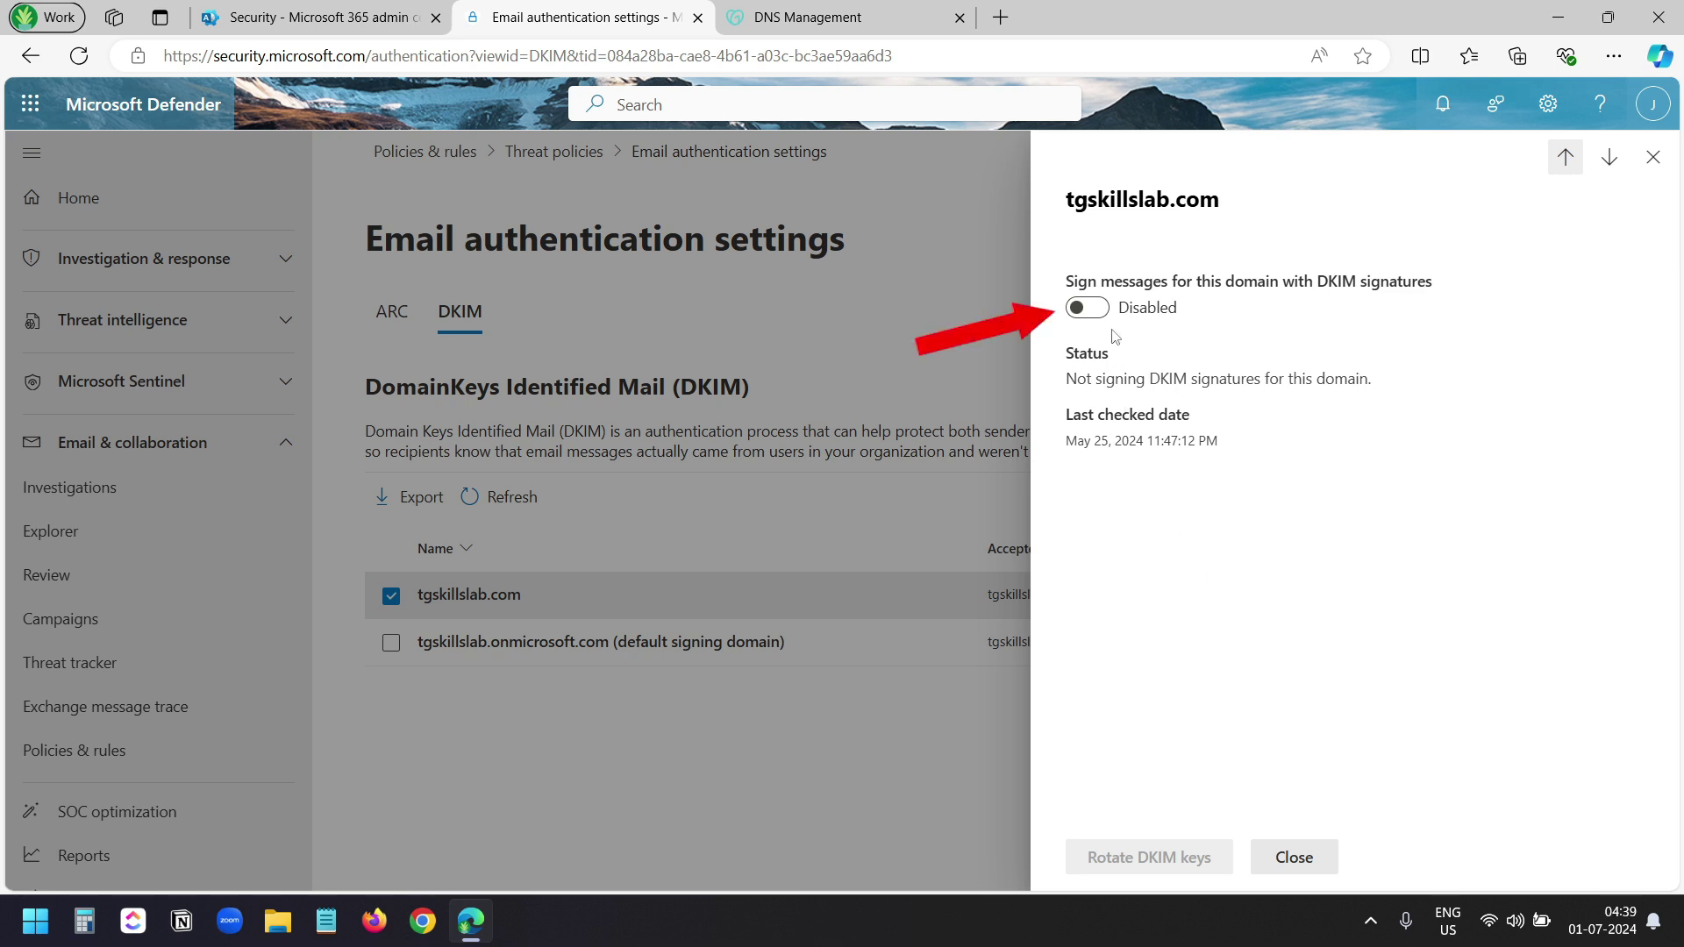
click(1092, 309)
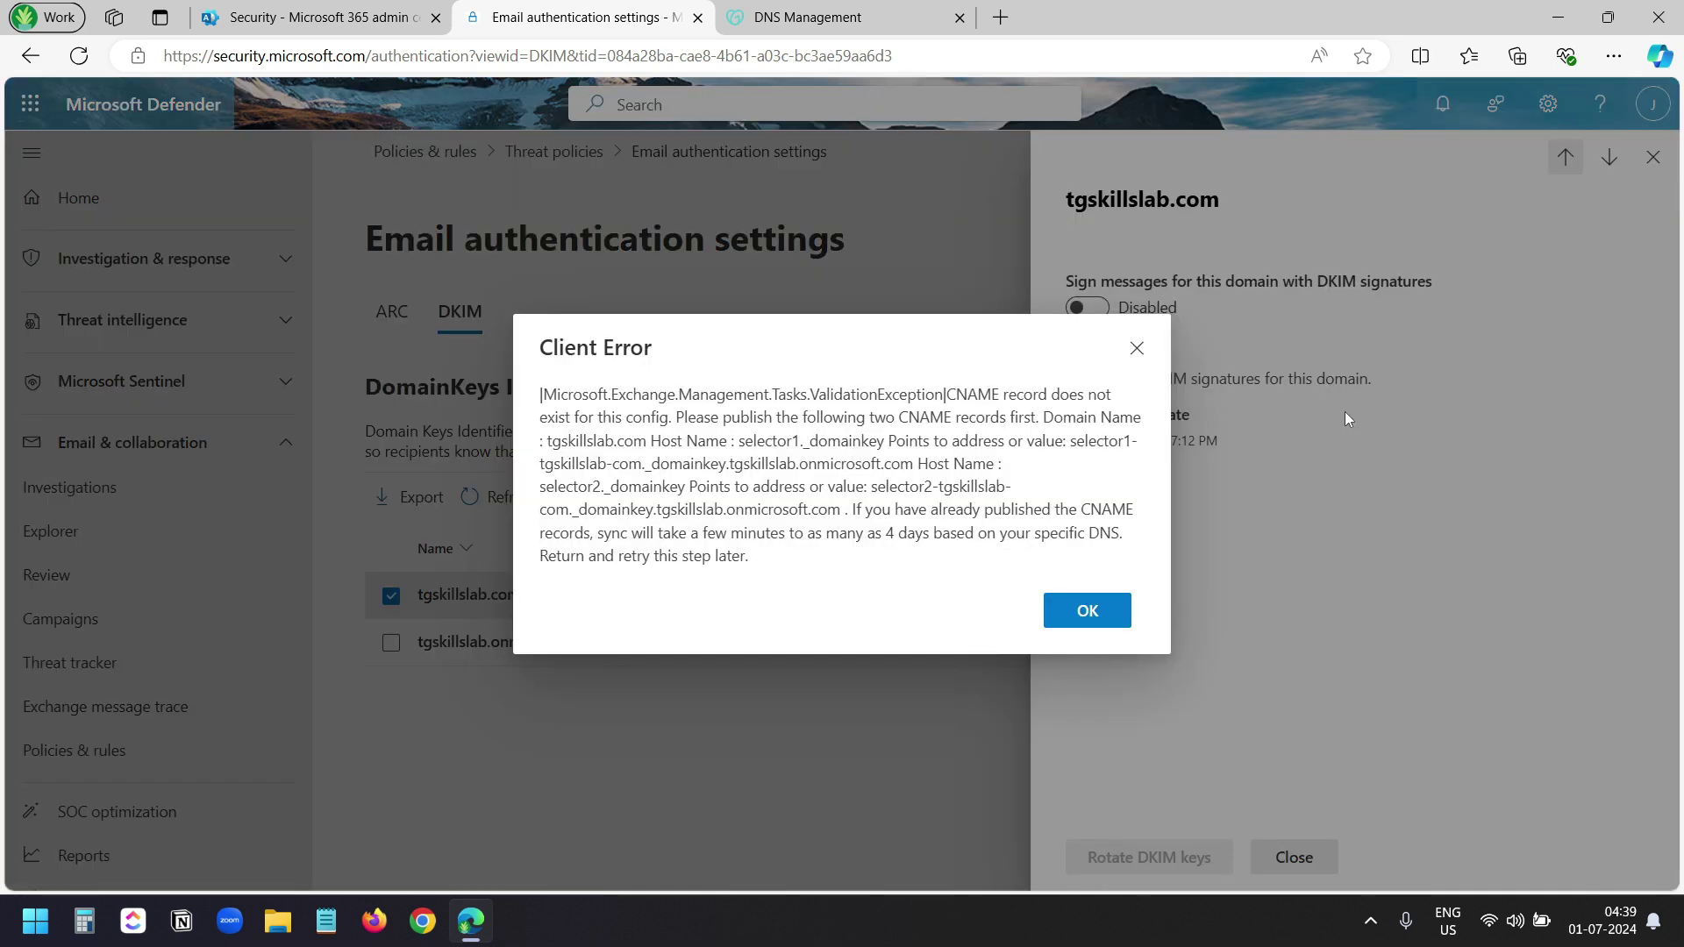
click(1348, 418)
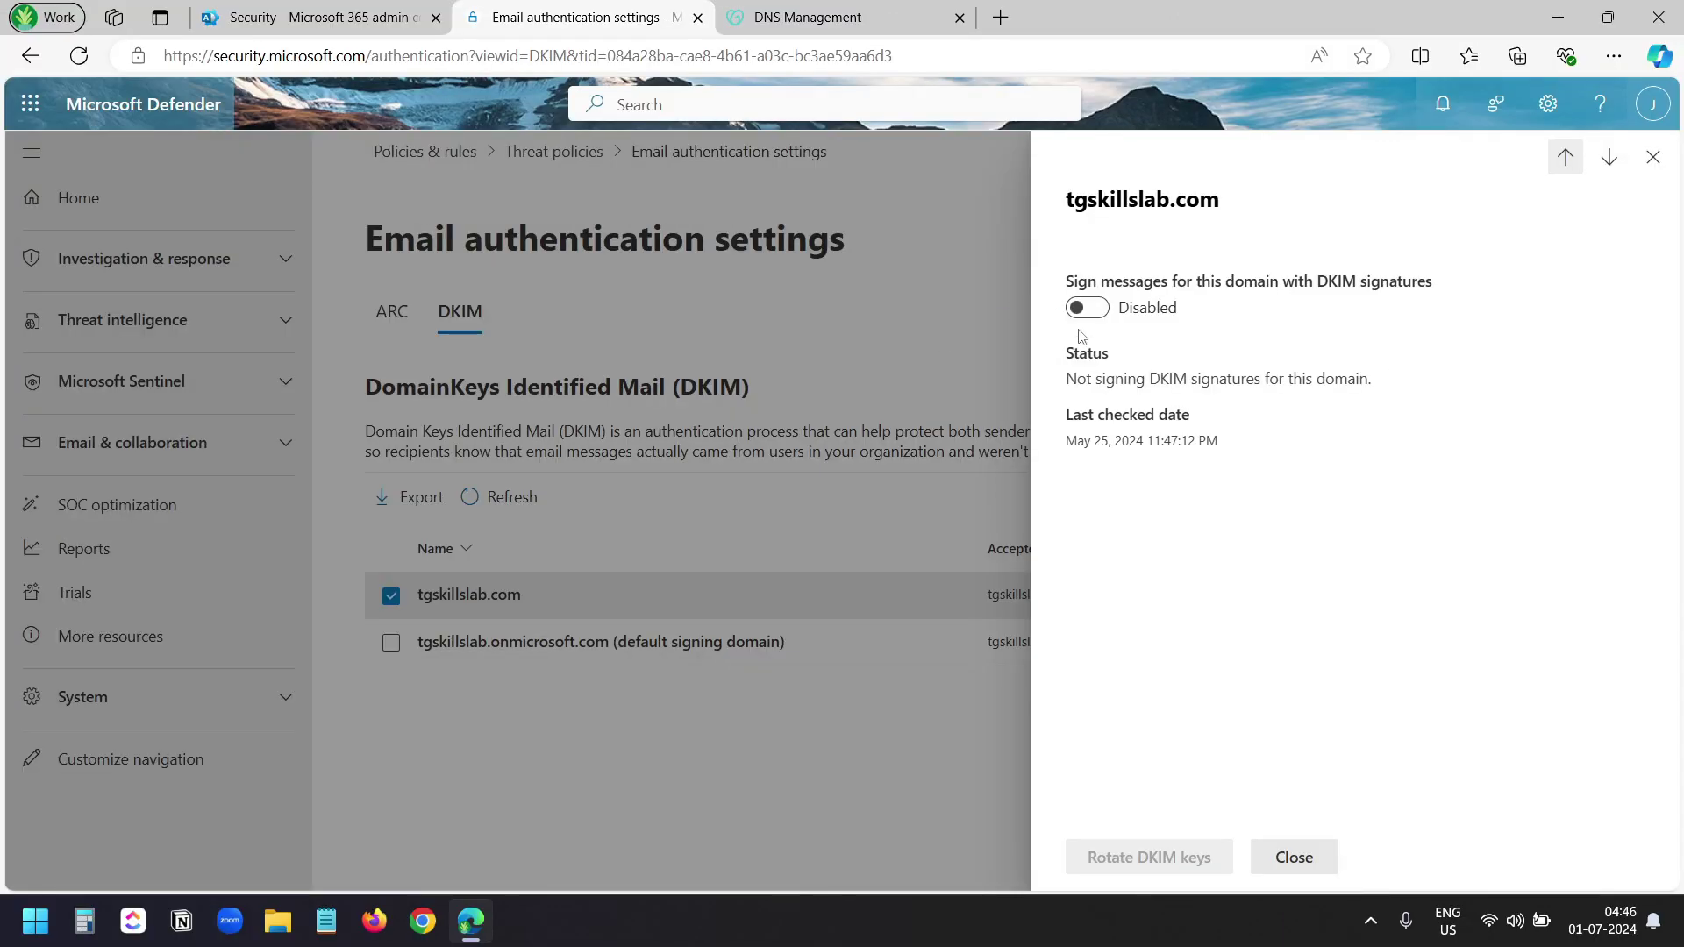
Switch on 'Sign messages for this domain with DKIM signatures' for tgskillslab.com.
click(1083, 307)
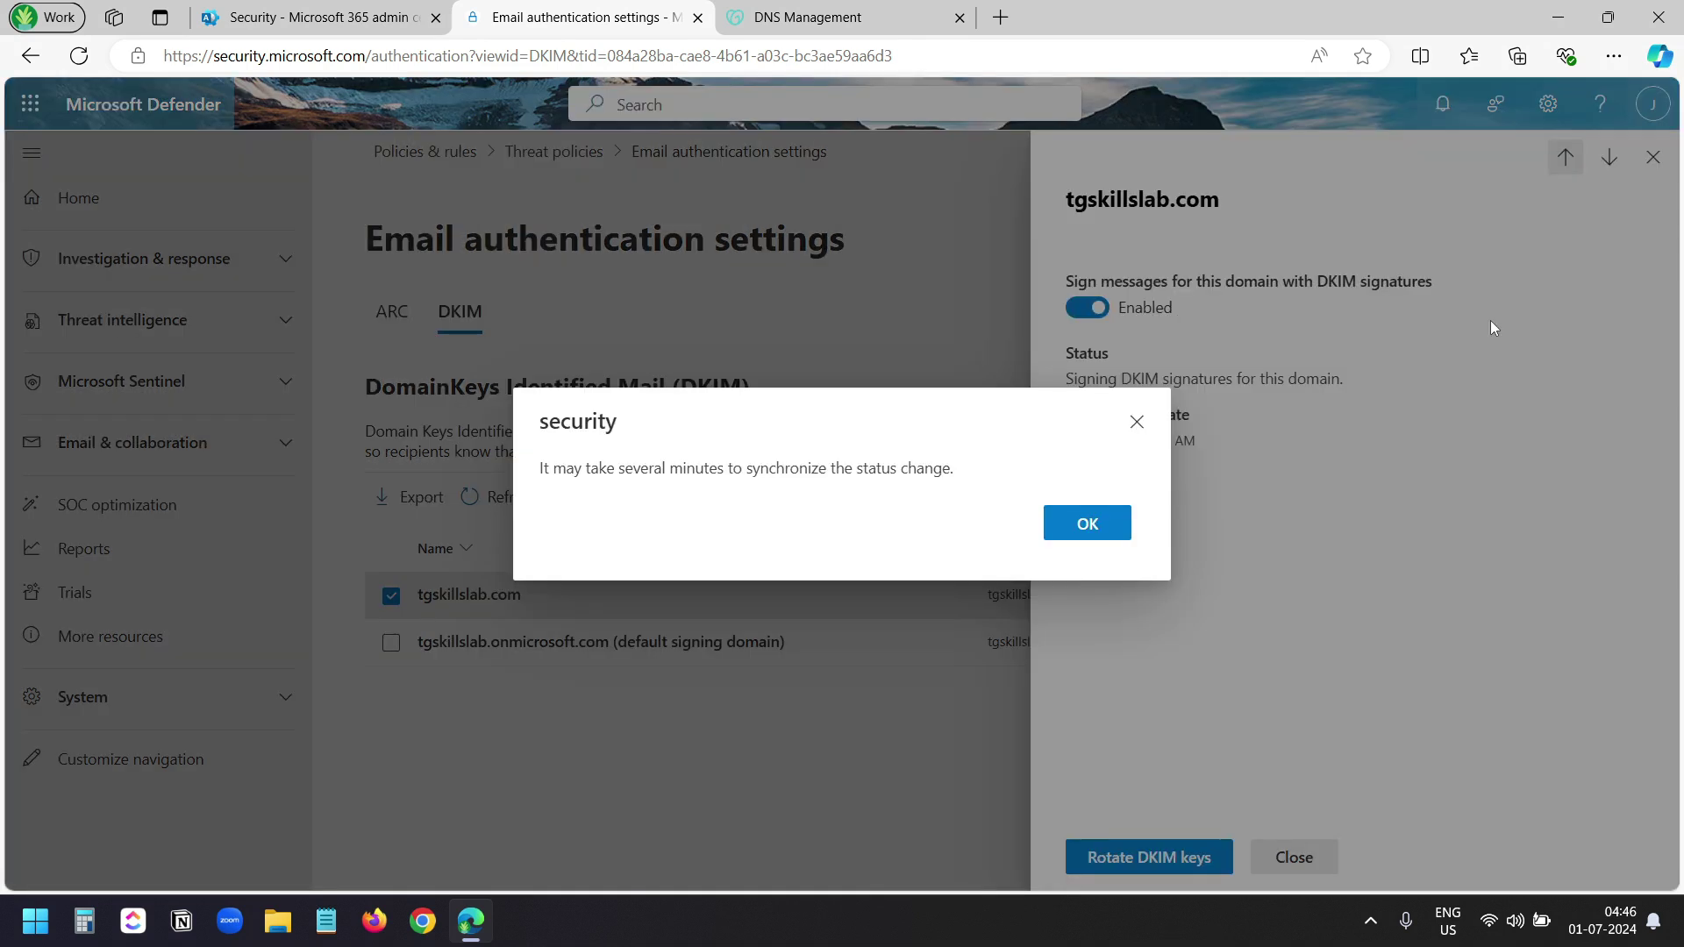
Acknowledge the notice that the DKIM status change may take several minutes to sync.
click(1088, 523)
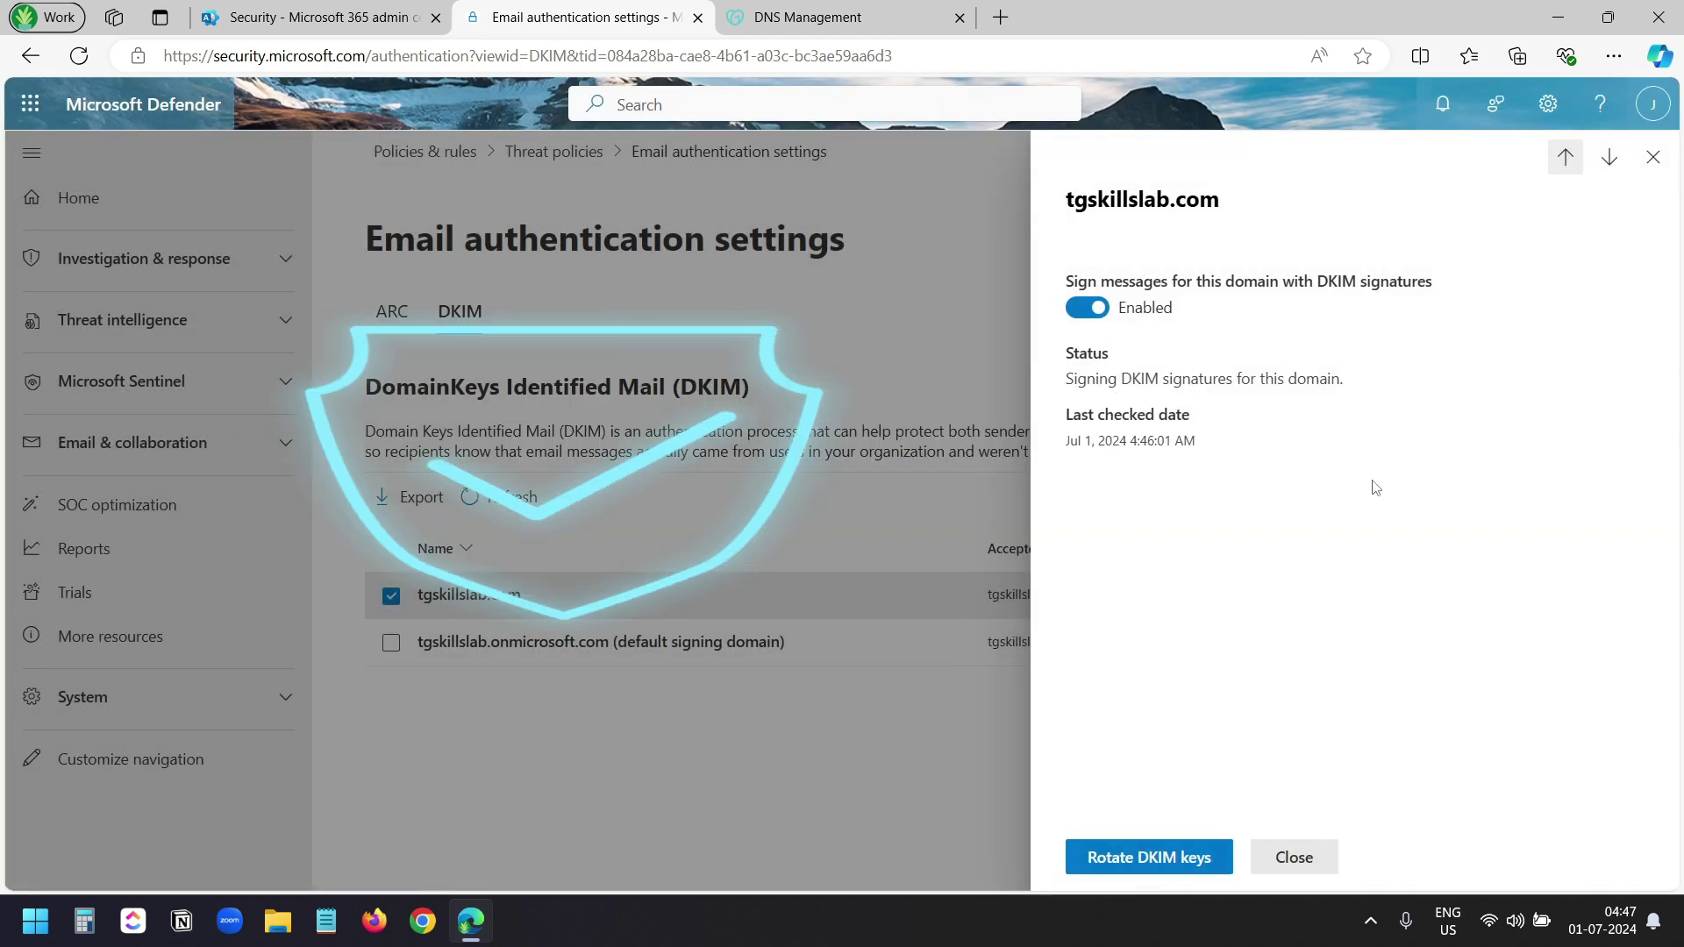